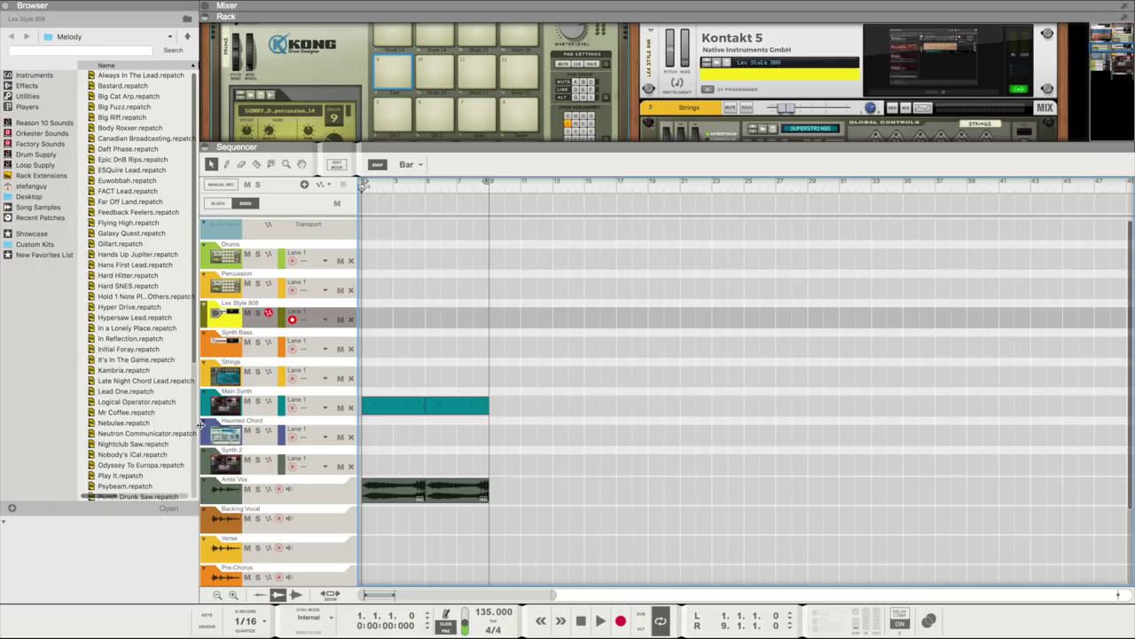
Play the arrangement with the Main Synth track soloed, briefly checking the rack.
key("space")
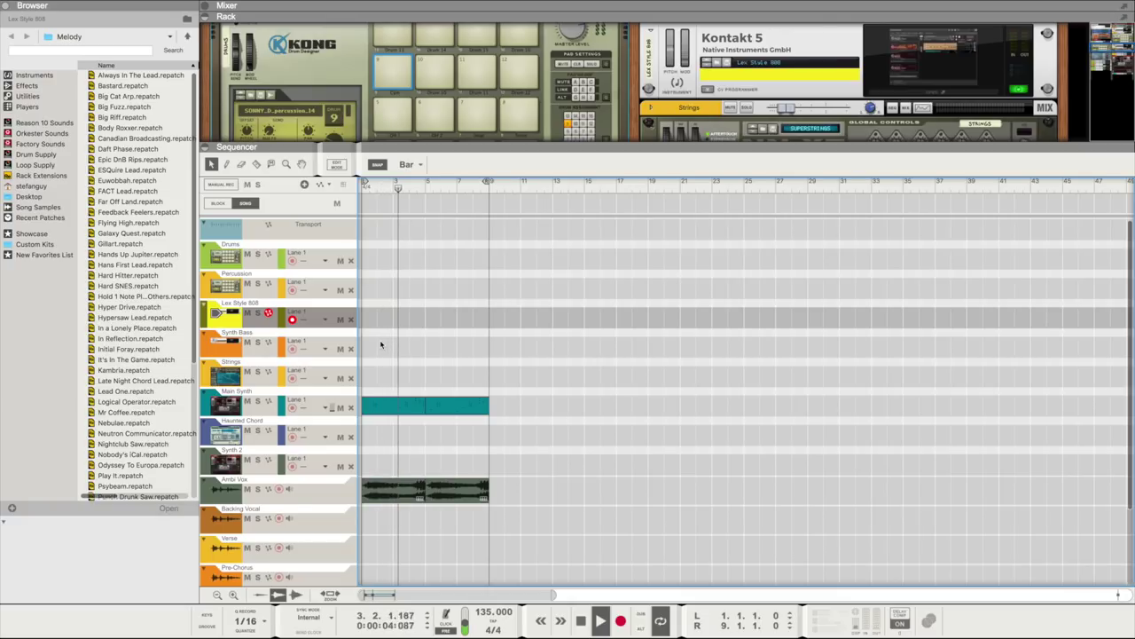
left_click(257, 401)
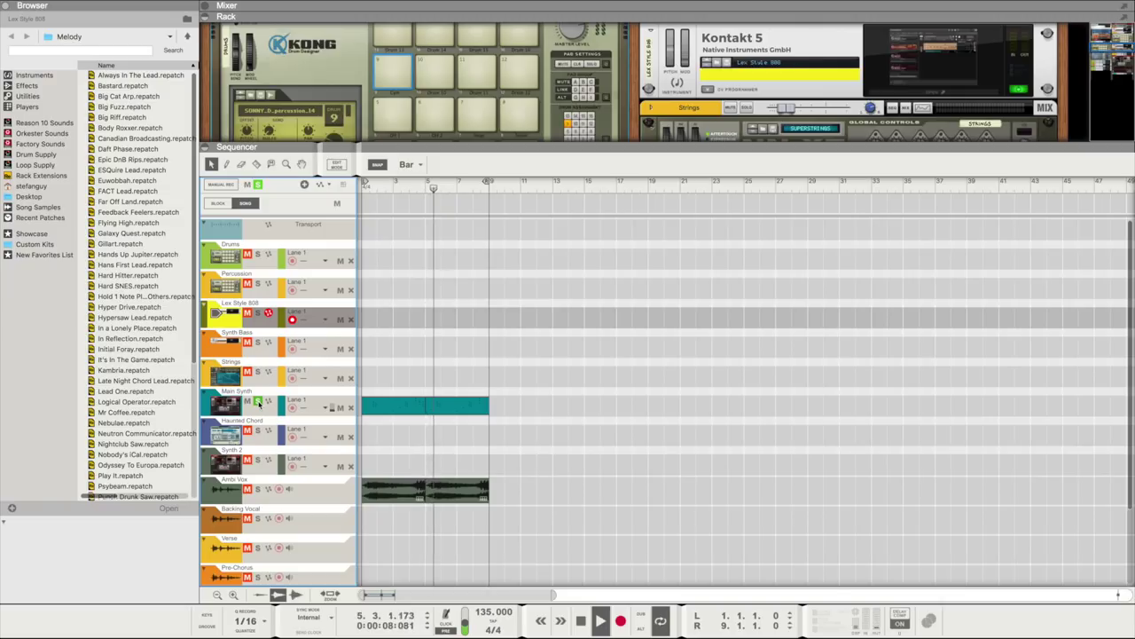
key("F6")
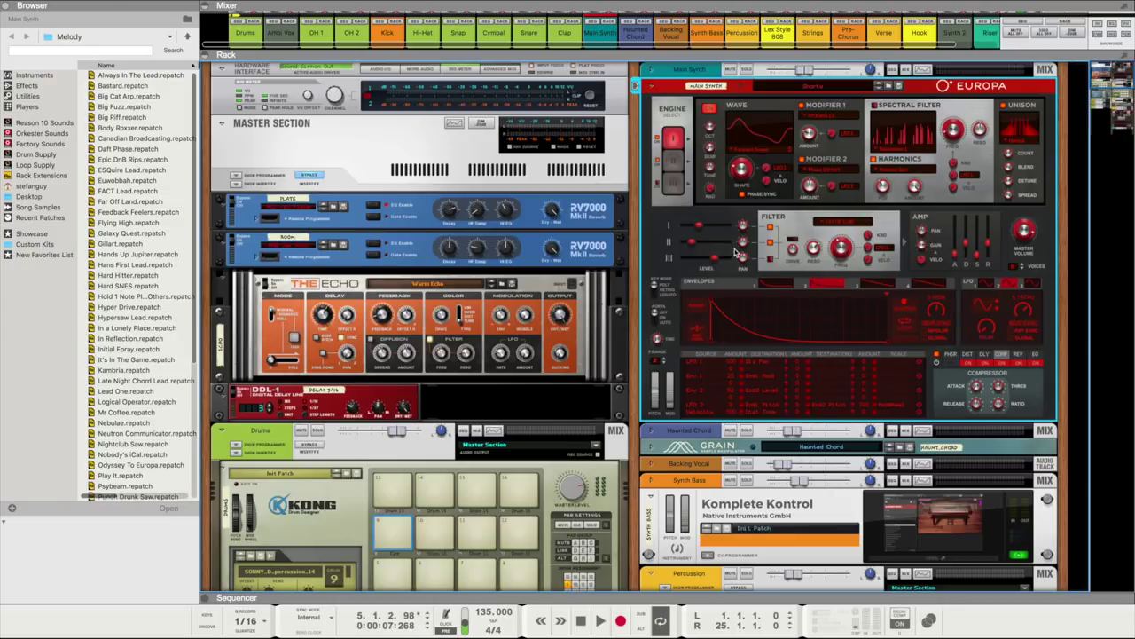
key("F7")
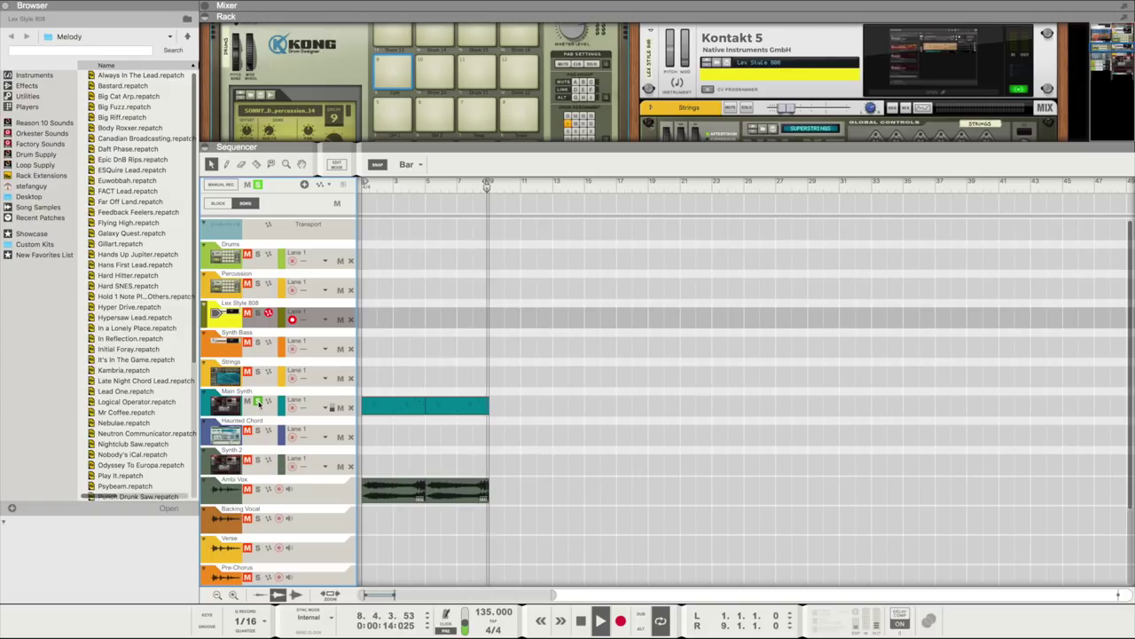
key("space")
Audition the soloed Ambi Vox track, unsolo it, and return the song position to bar 1.
key("space")
left_click(257, 490)
key("space")
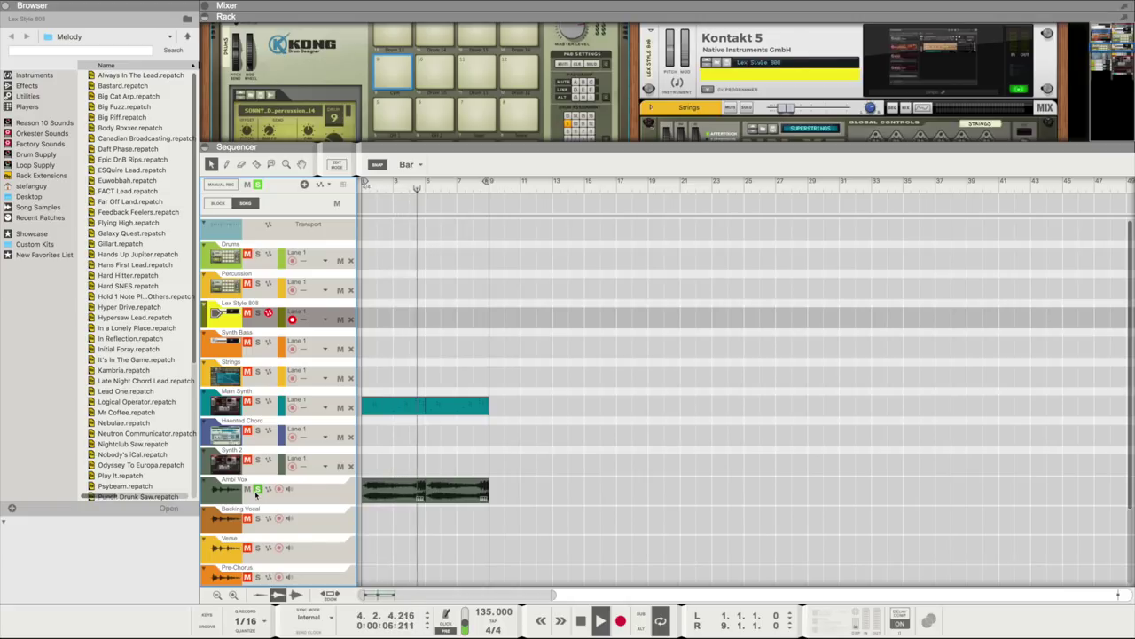
key("space")
left_click(257, 490)
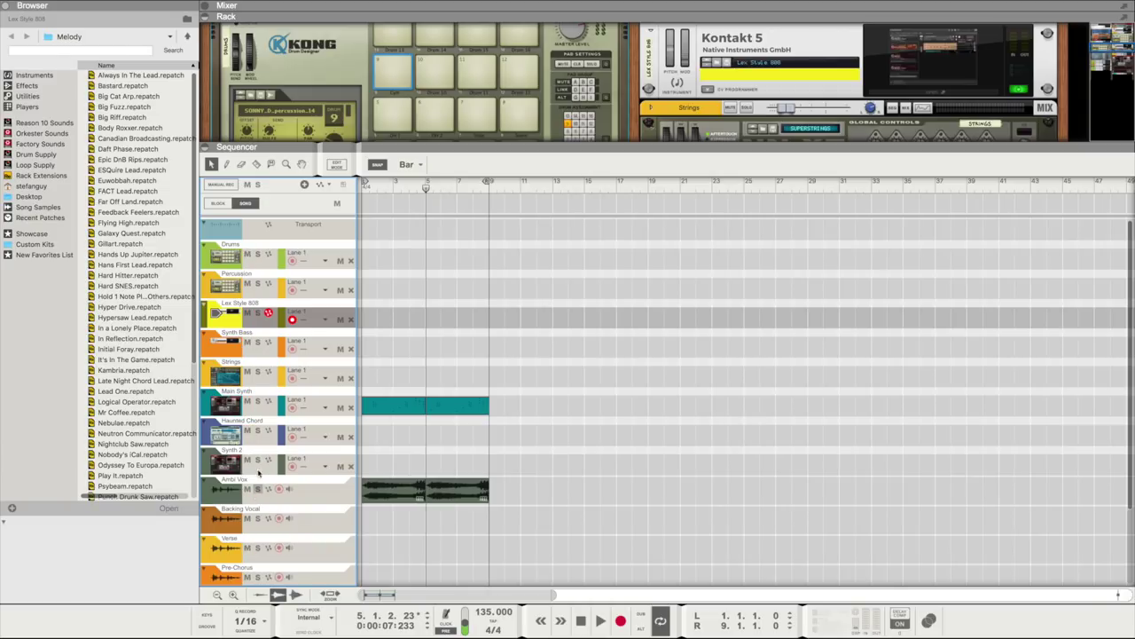
left_click_drag(396, 189, 346, 192)
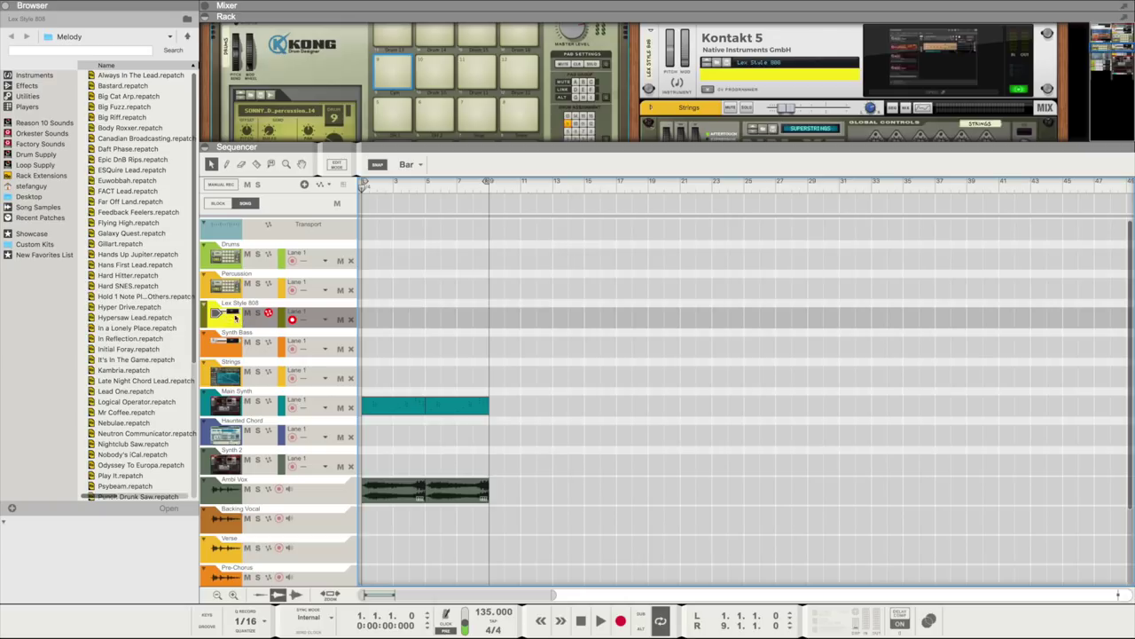
Record an eight-bar 808 clip on Lex Style 808 and quantize it.
left_click(620, 620)
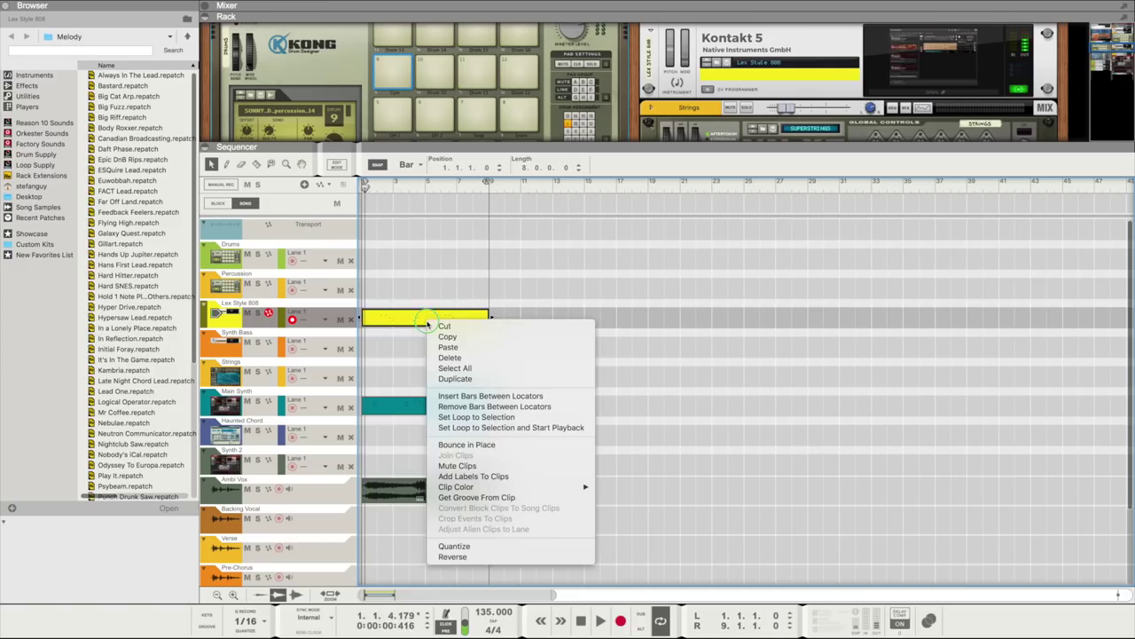
mouse_move(468, 487)
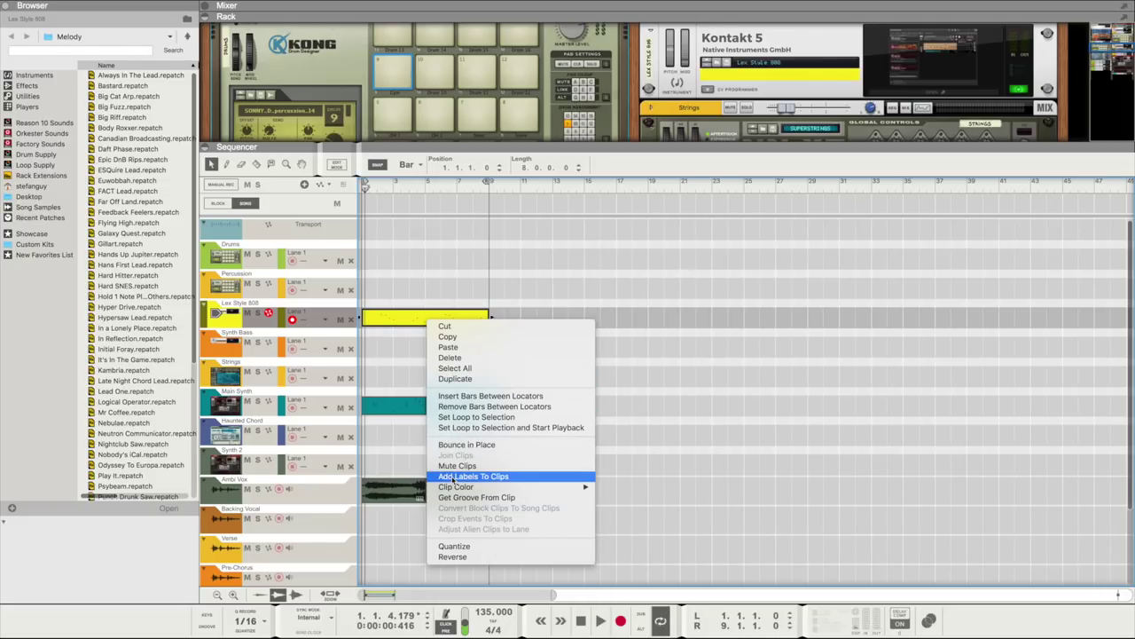
left_click(453, 546)
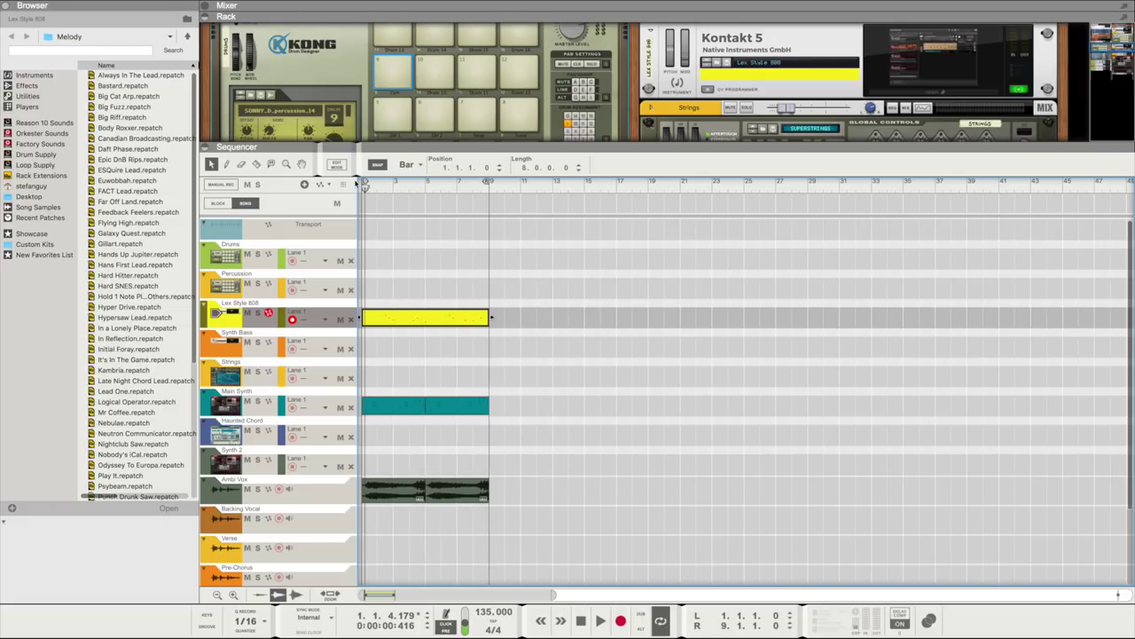
Select the Drums track as the target for the new drum recording.
left_click(216, 256)
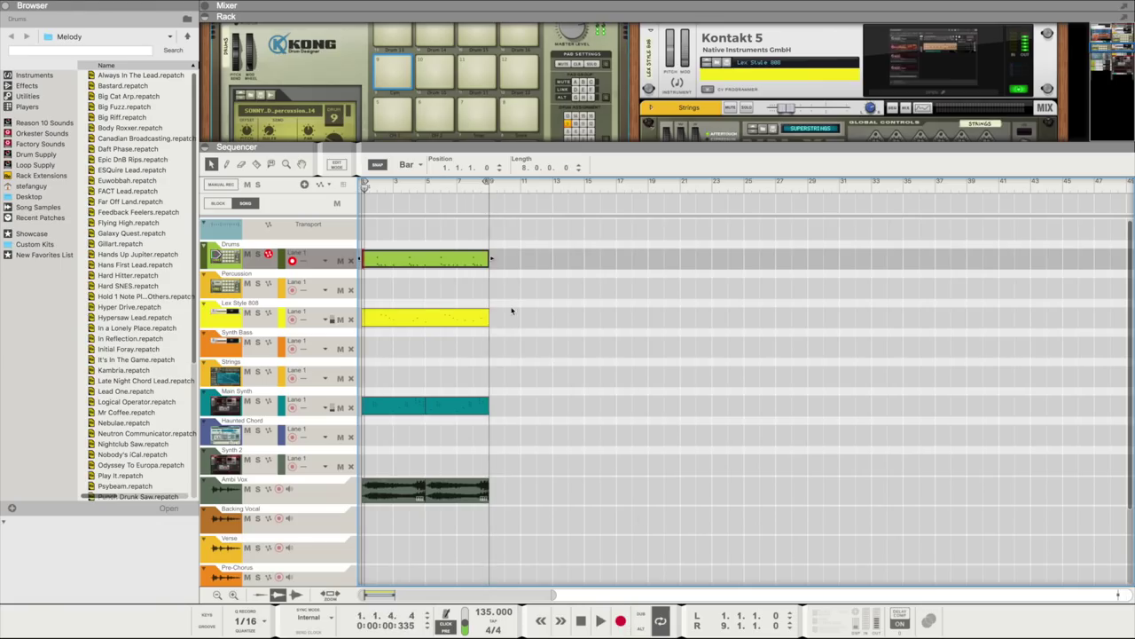
Quantize the drums clip, rewind to the start, and open the clip in Edit Mode.
right_click(450, 258)
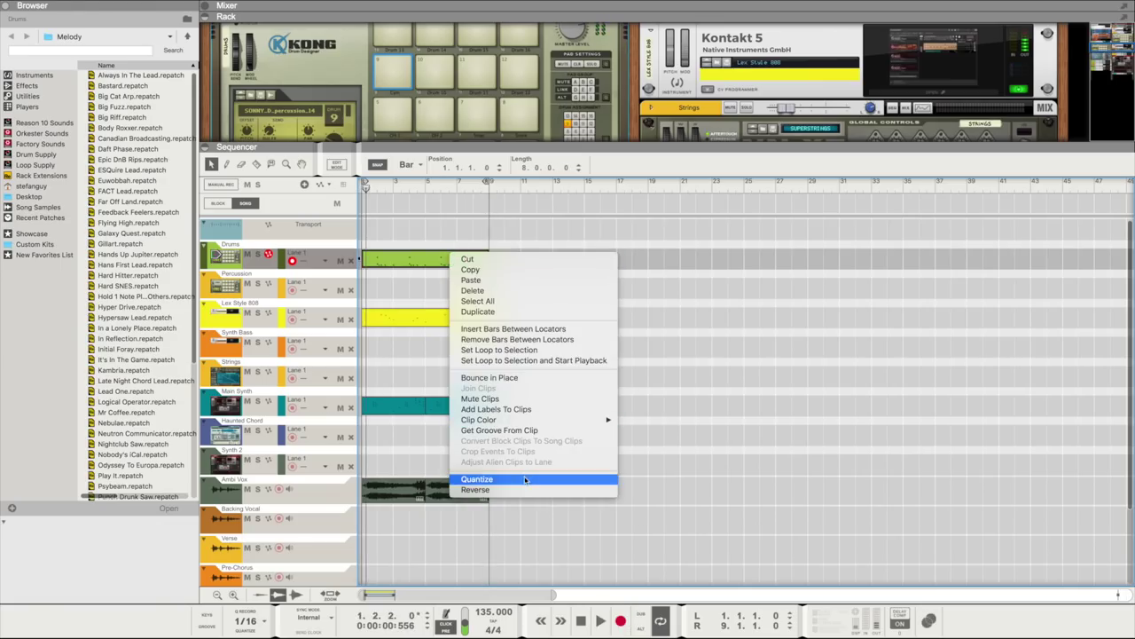
left_click(479, 478)
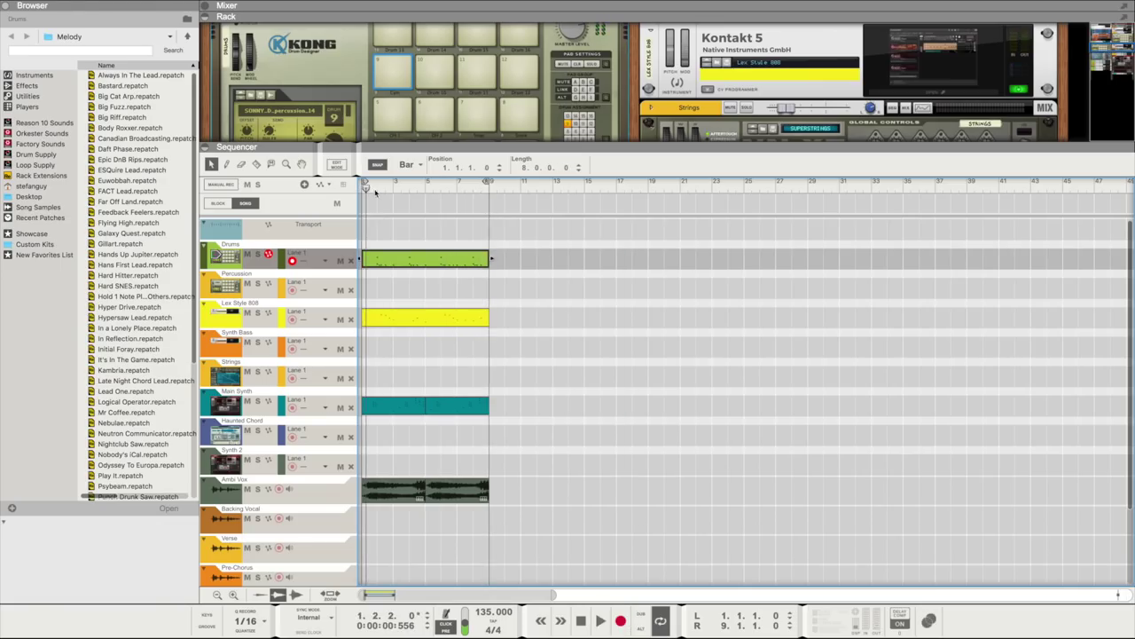
key("Home")
double_click(385, 259)
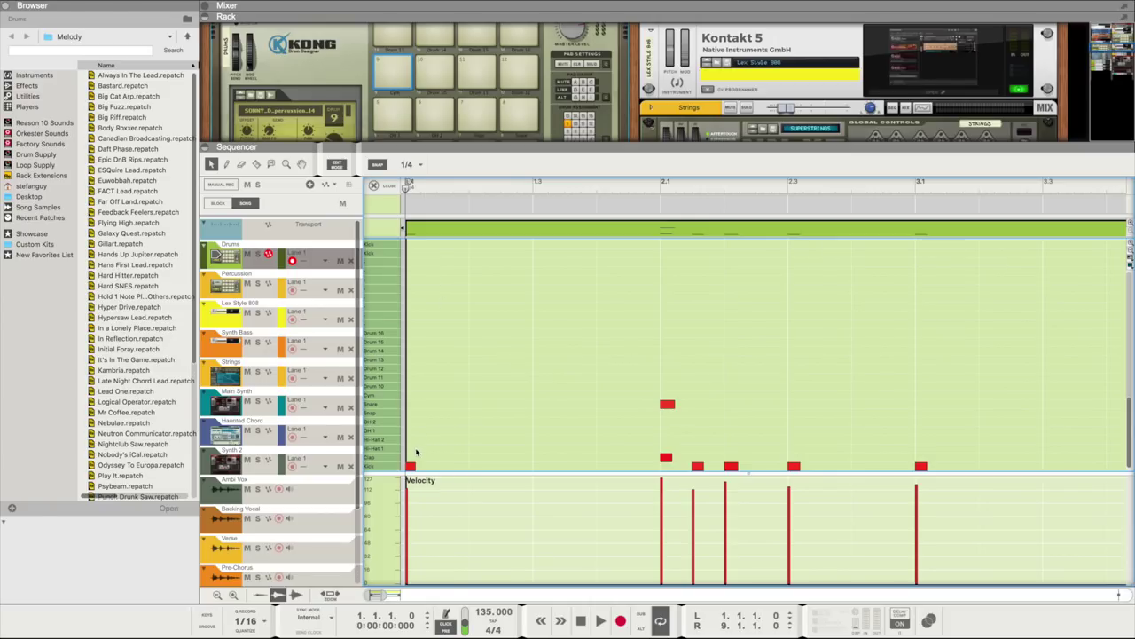
Draw rolling Hi-Hat 1 notes through bar 8, including 1/32 rolls and 1/8-triplet hits.
left_click_drag(412, 449, 876, 445)
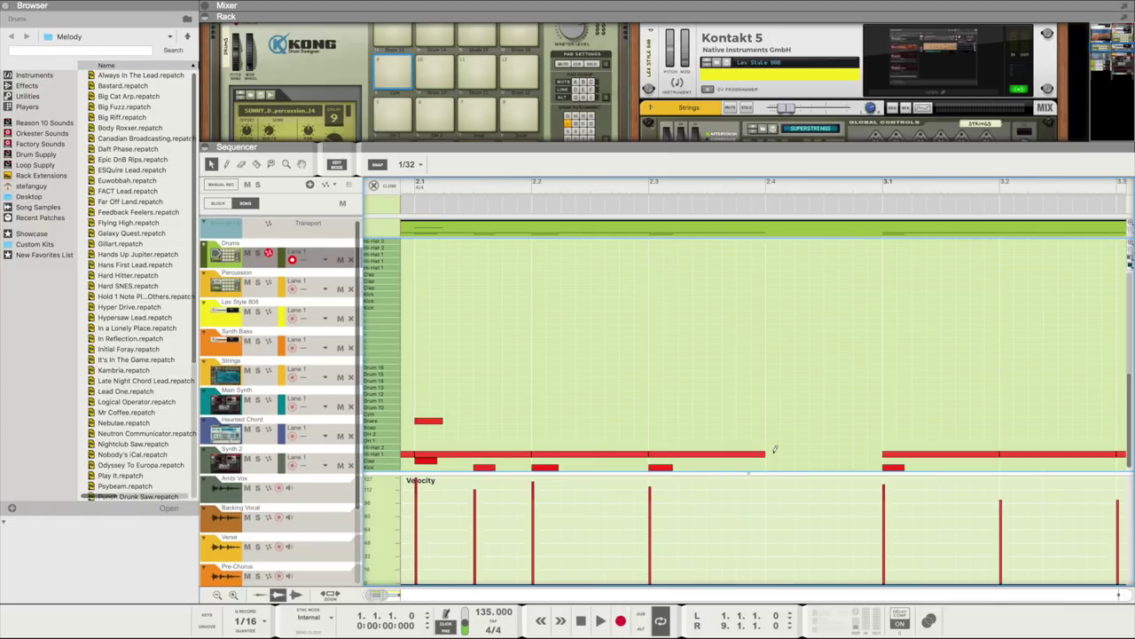
left_click_drag(769, 451, 838, 454)
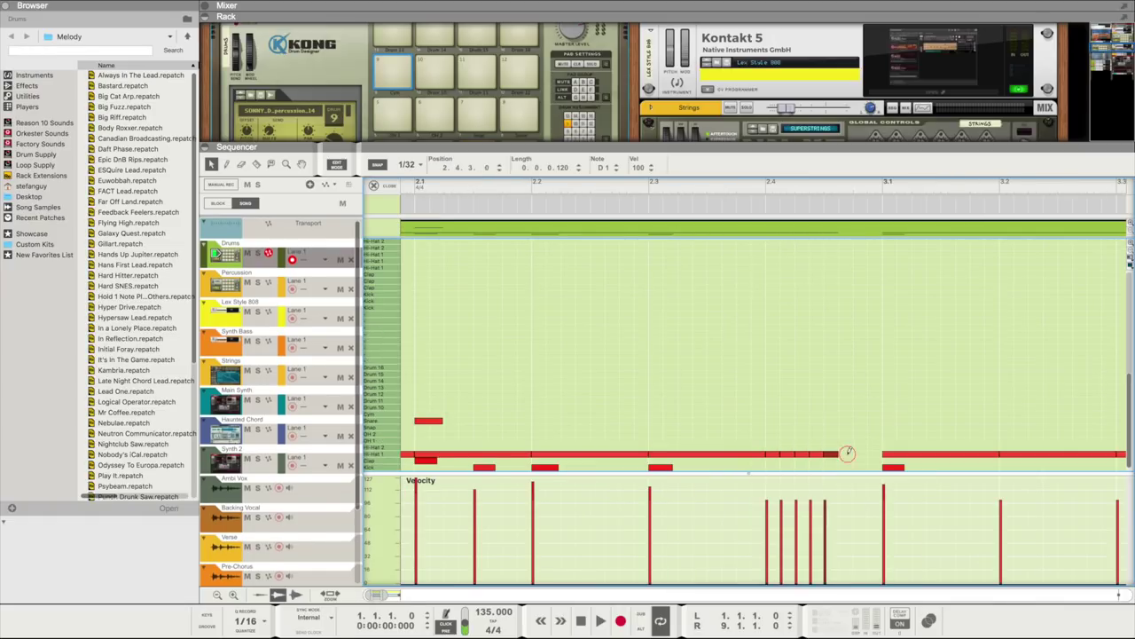
left_click_drag(847, 454, 879, 451)
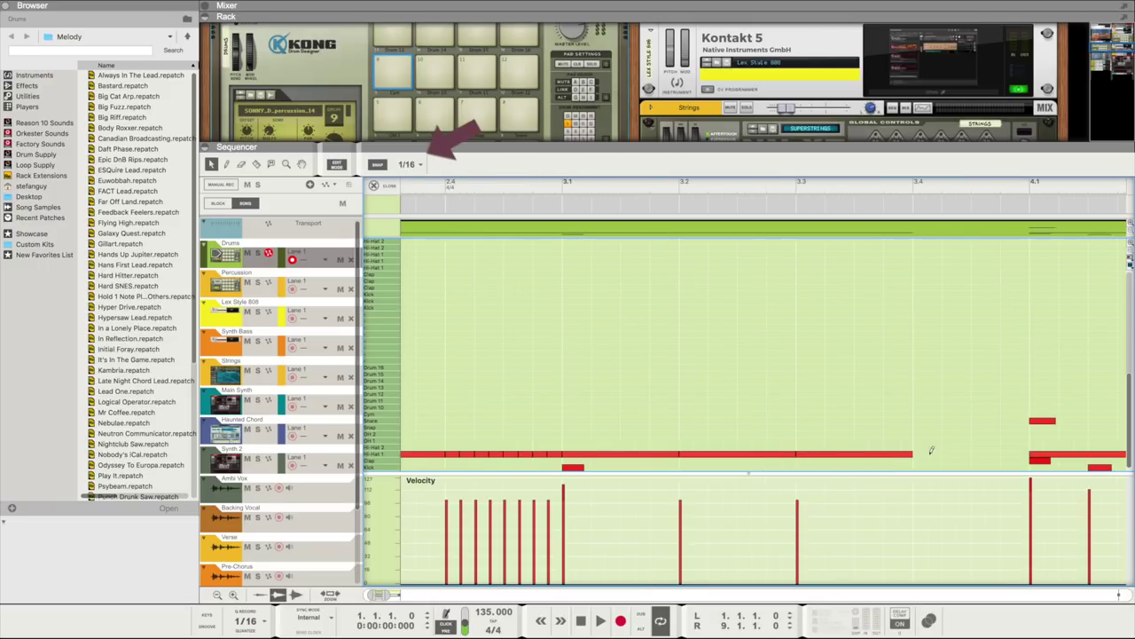
left_click_drag(930, 450, 1008, 451)
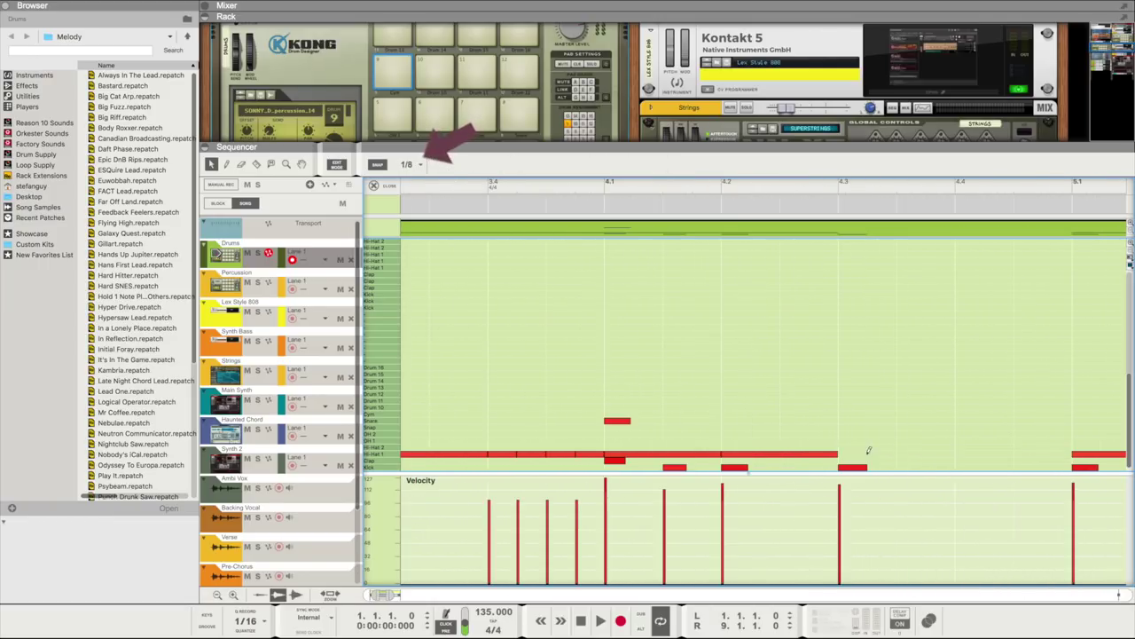
mouse_move(868, 450)
left_mouse_down()
mouse_move(844, 453)
mouse_move(1032, 455)
left_mouse_up()
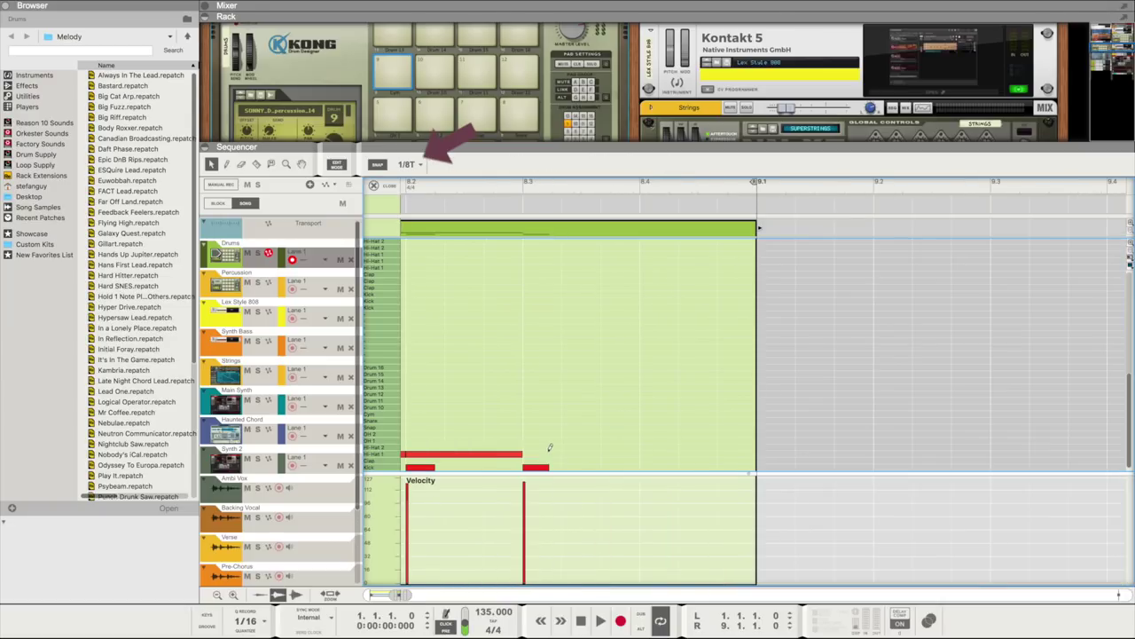
left_click_drag(548, 450, 733, 449)
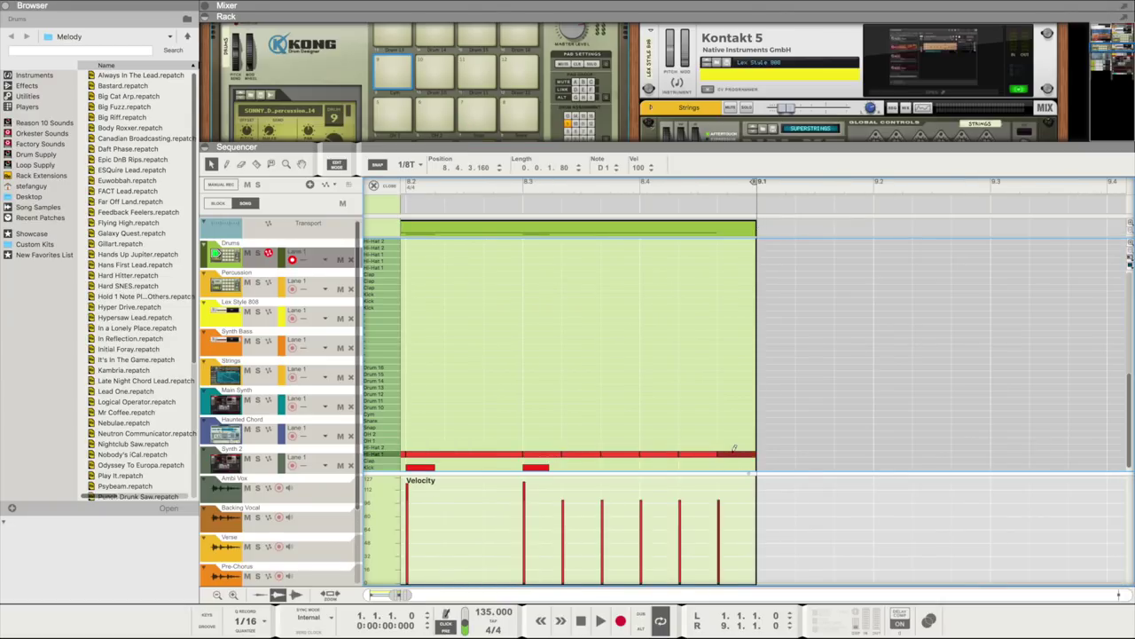
In the arrangement, deselect the Drums clip, rewind to bar 1, and overdub extra drum hits.
key("space")
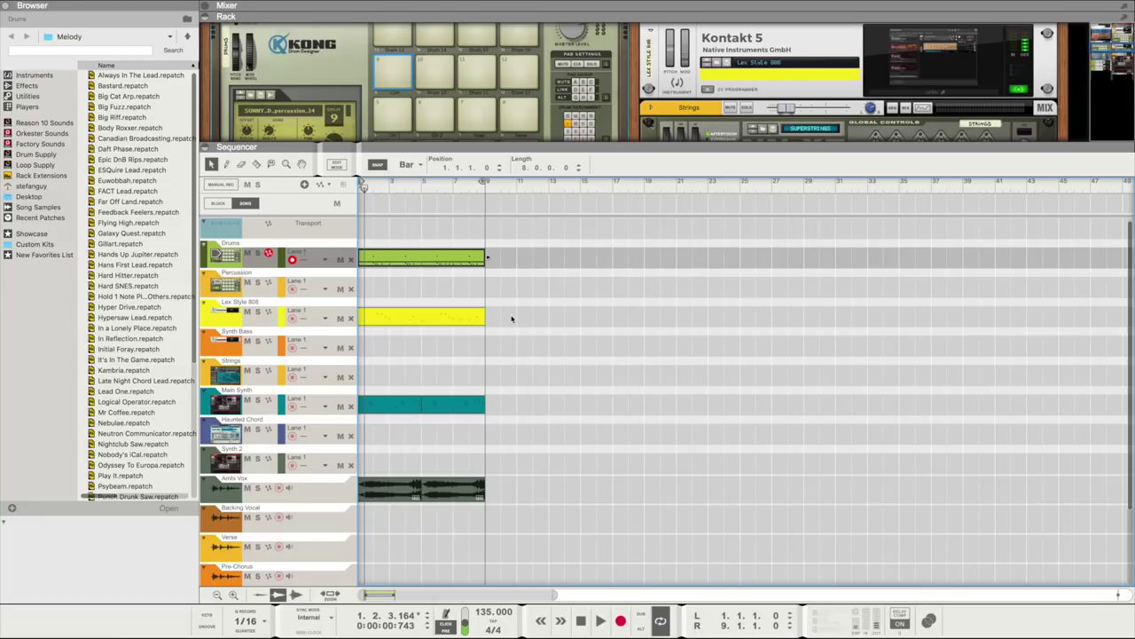
left_click(512, 295)
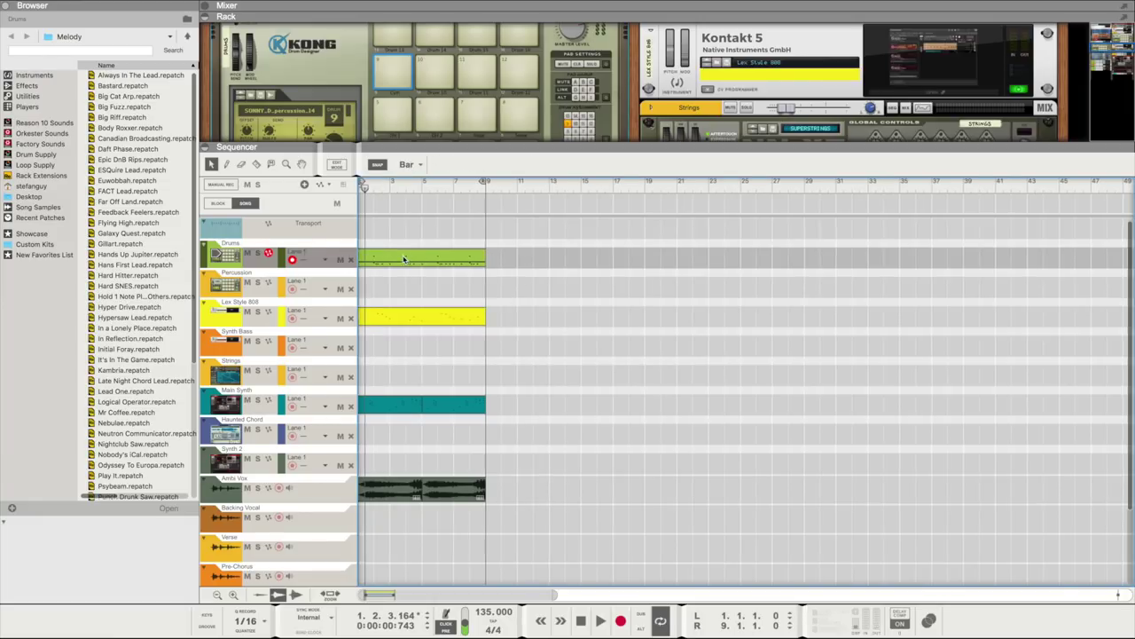
left_click(343, 189)
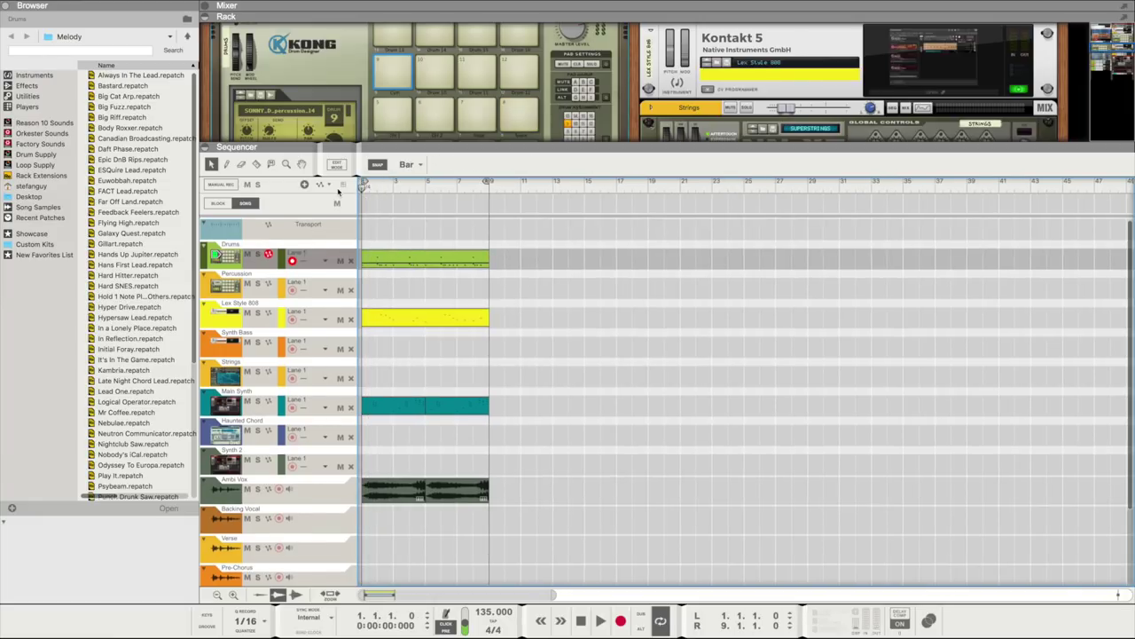
left_click(621, 620)
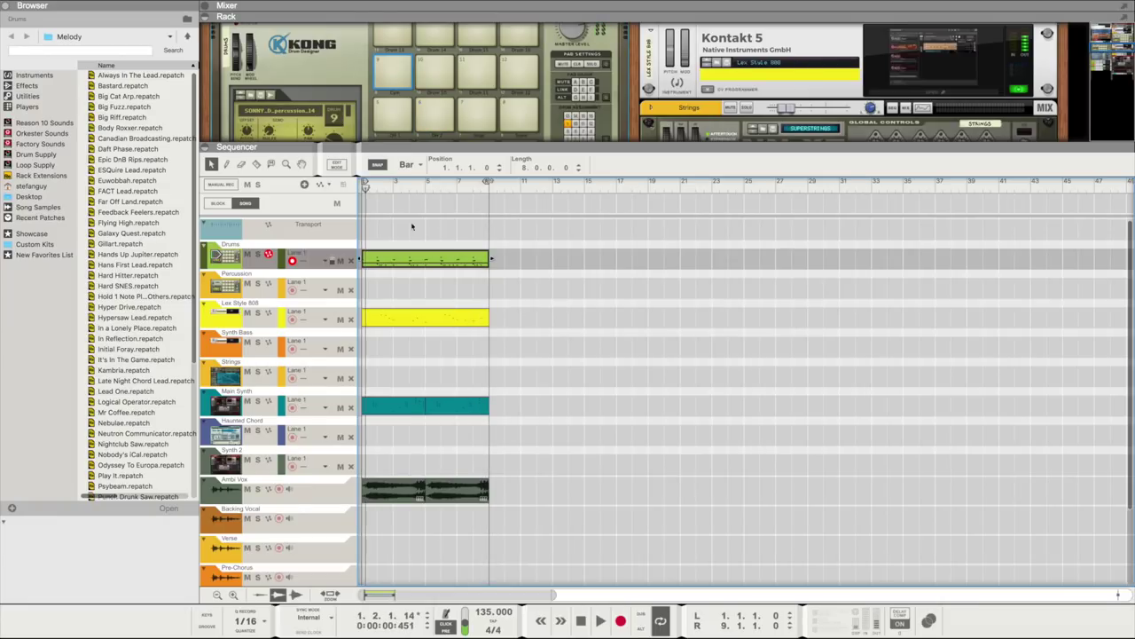
Stop the overdub, turn on the Percussion channel's Spectrum EQ low-pass filter, and play from bar 1.
key("space")
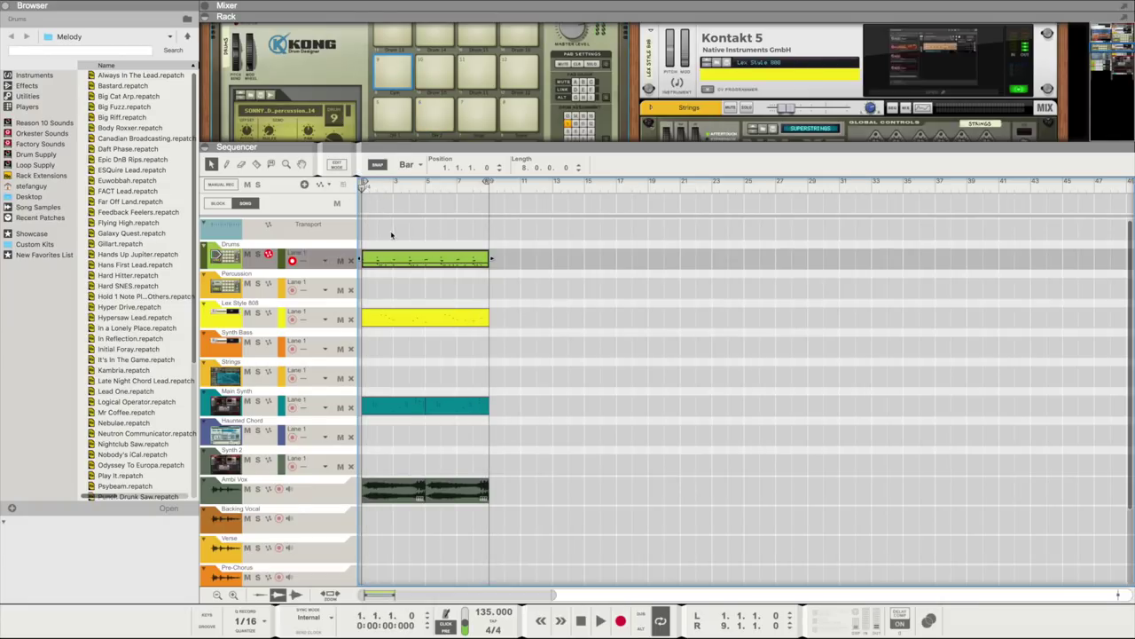
double_click(400, 263)
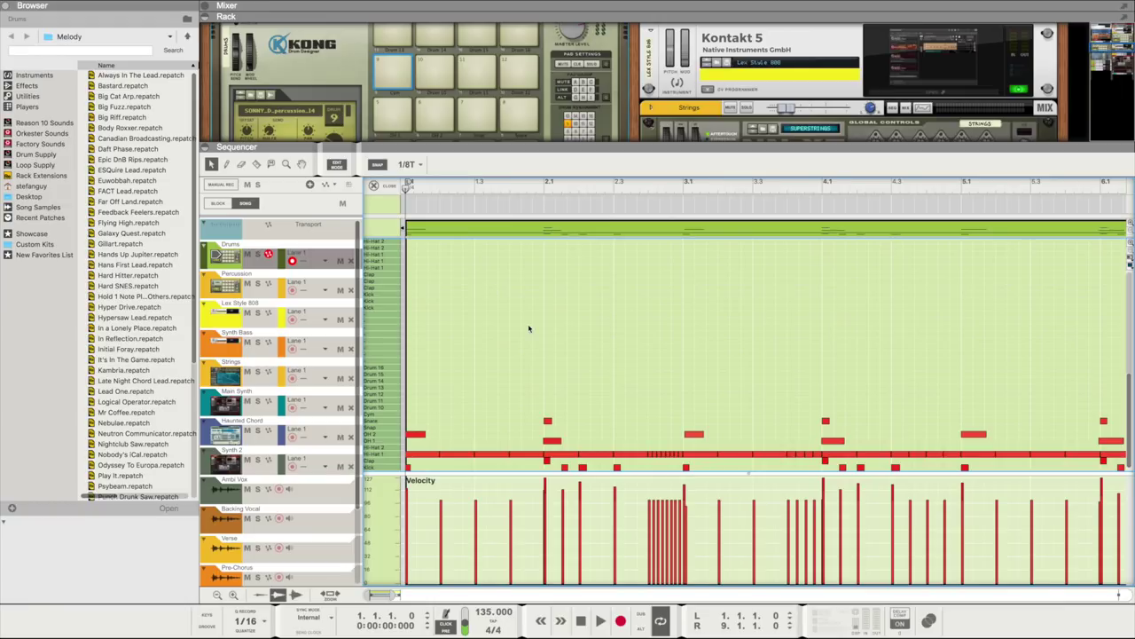
left_click(376, 186)
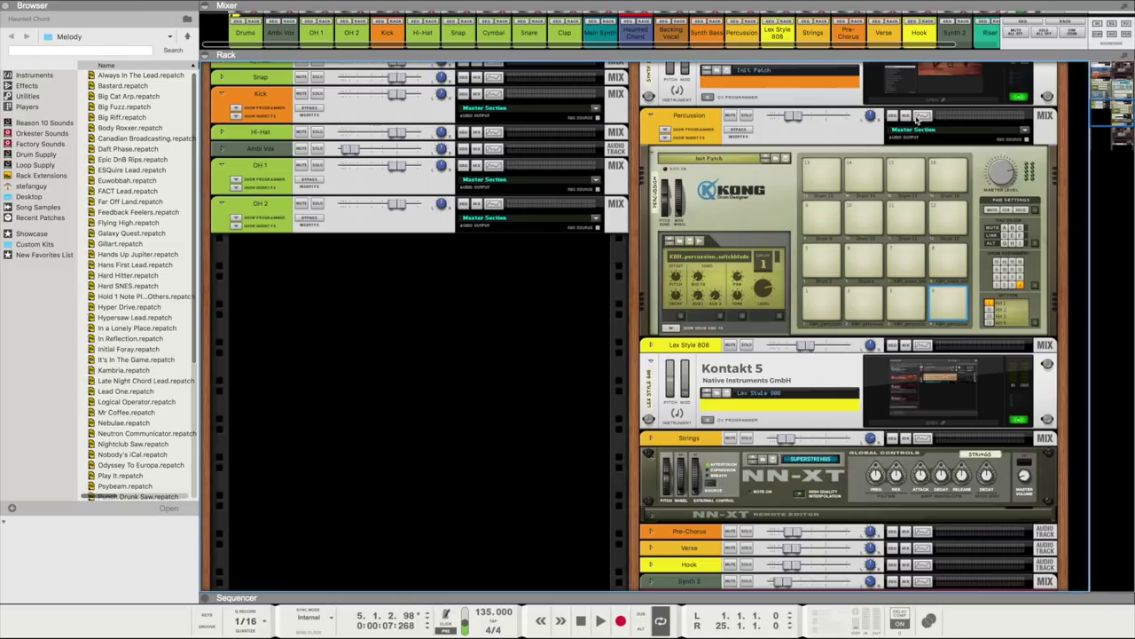
left_click(921, 116)
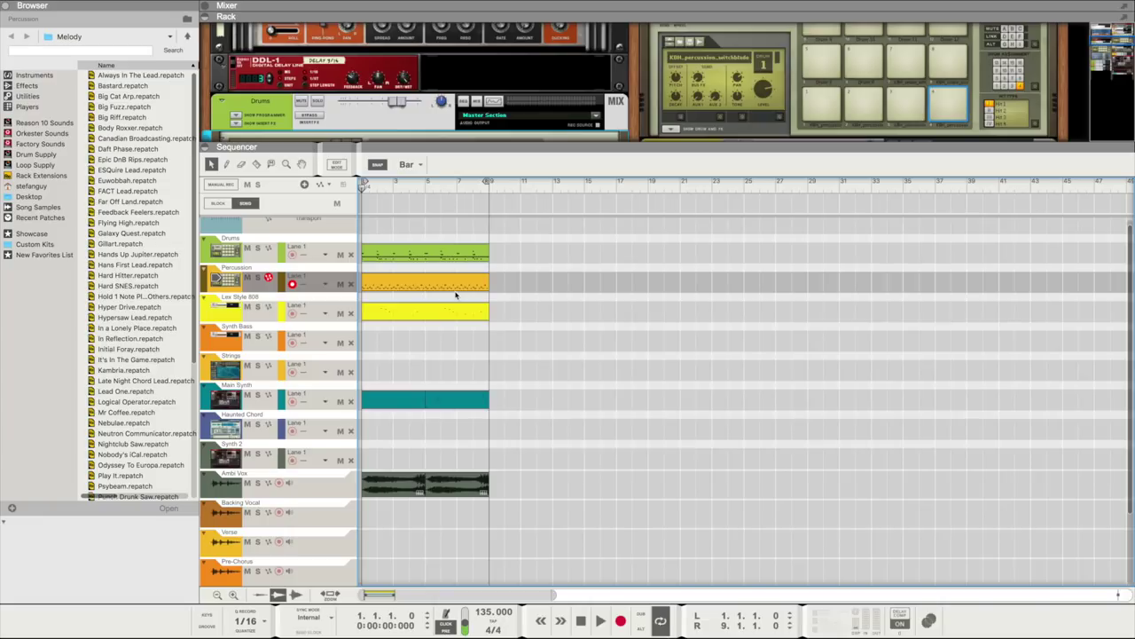
key("space")
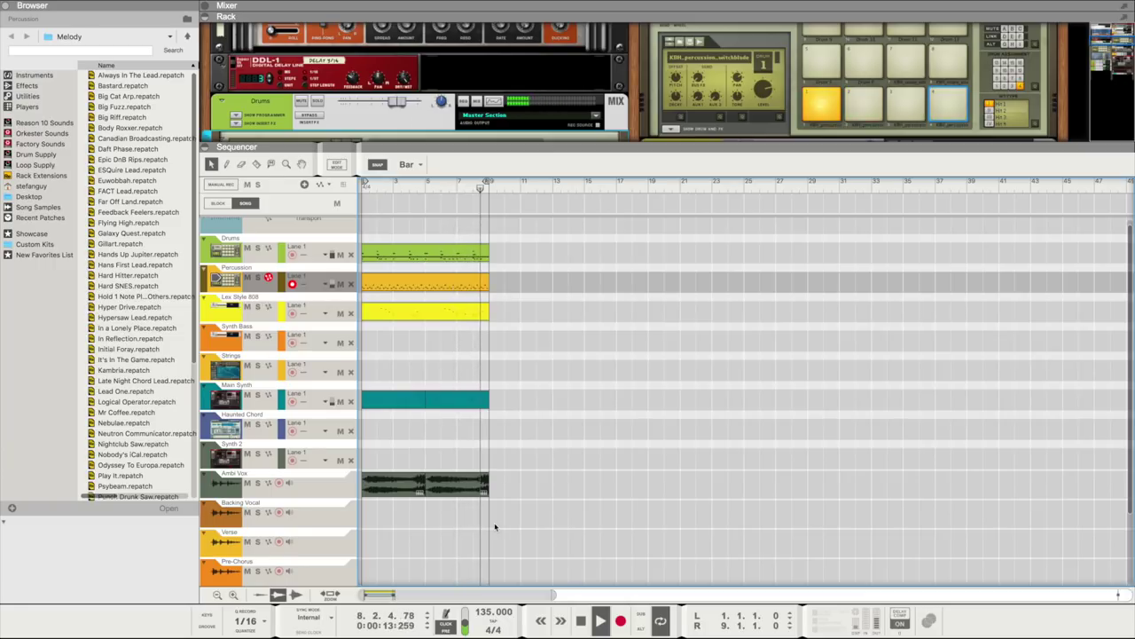
Stop playback and scroll the rack to the Haunted Chord Grain device.
key("space")
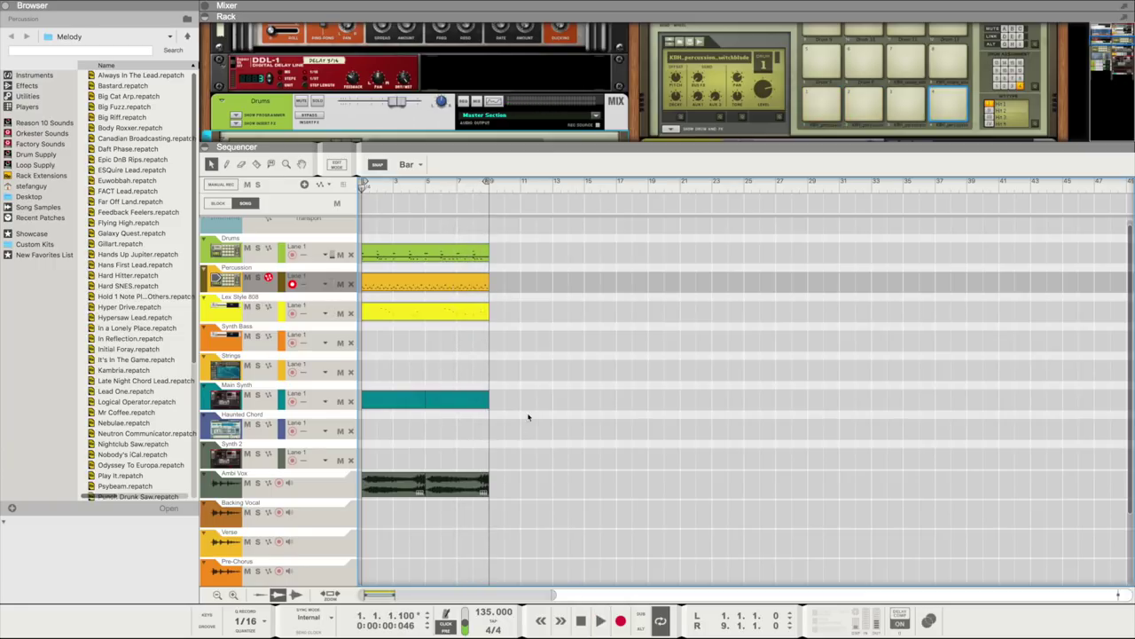
scroll(528, 417, "up", 1)
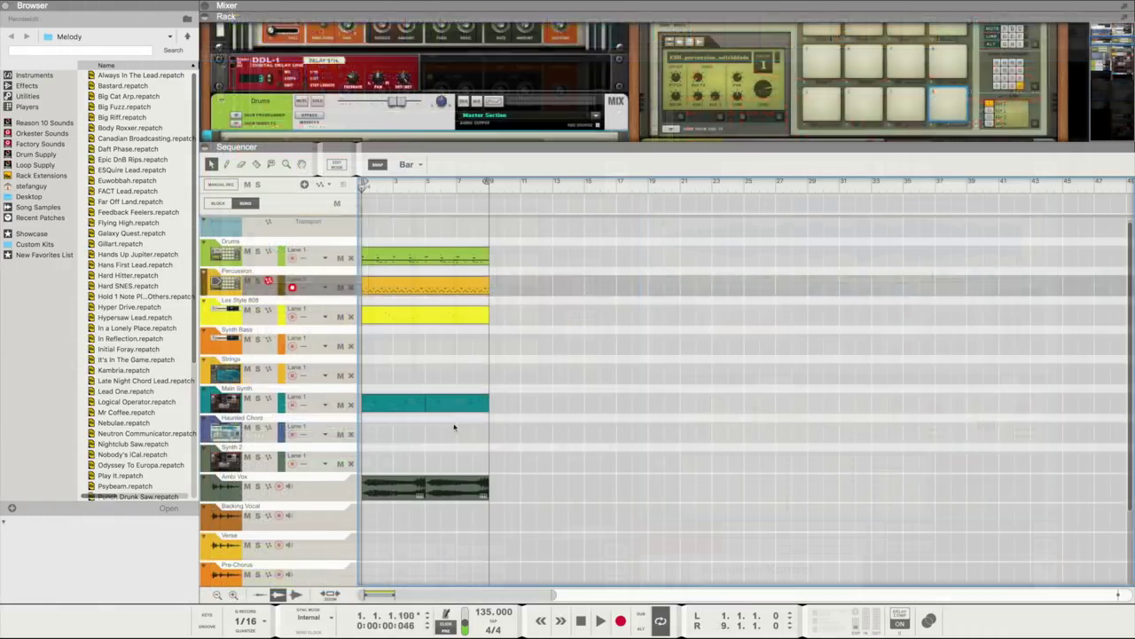
Record a roughly five-bar Haunted Chord clip starting at bar 1.
key("space")
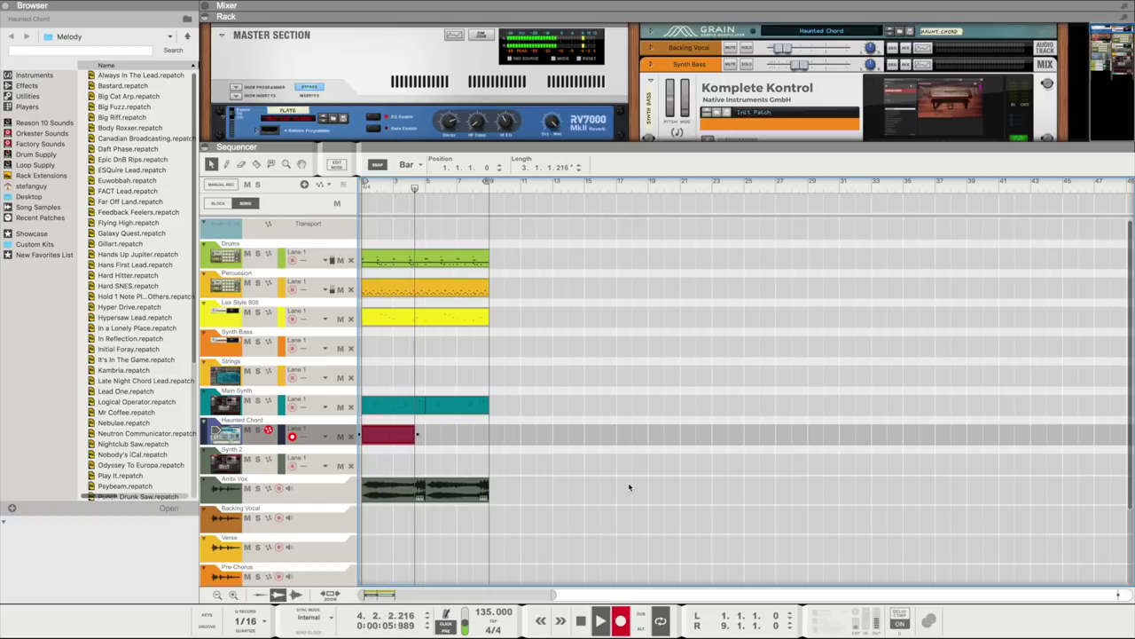
key("space")
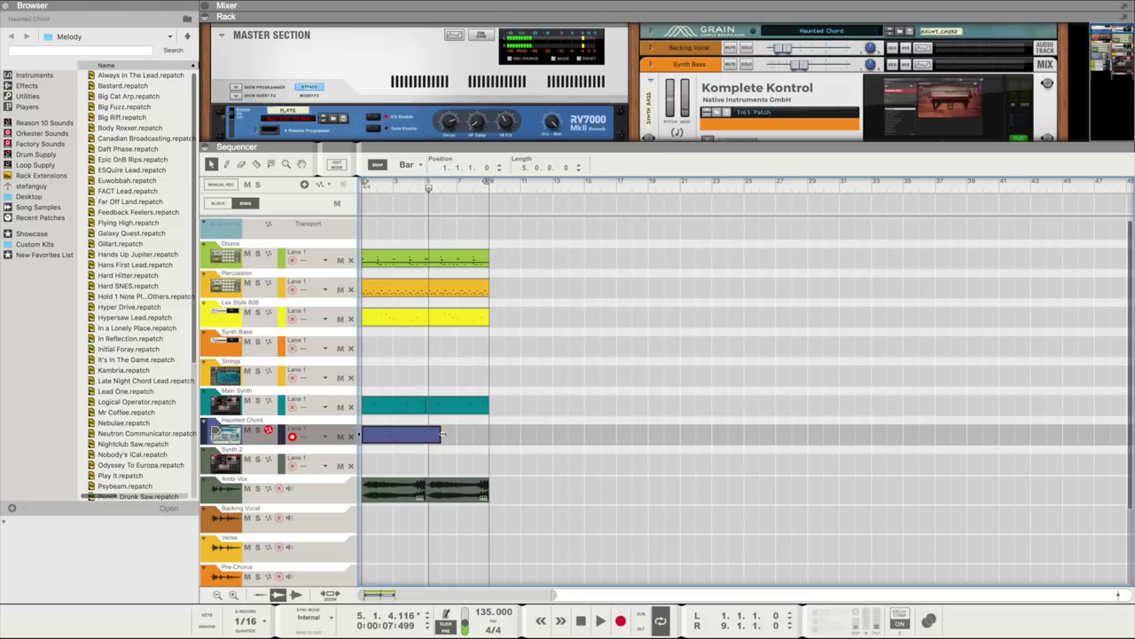
Rubber-band select every clip in bars 1–9 and duplicate them to bar 9.
left_click(445, 445)
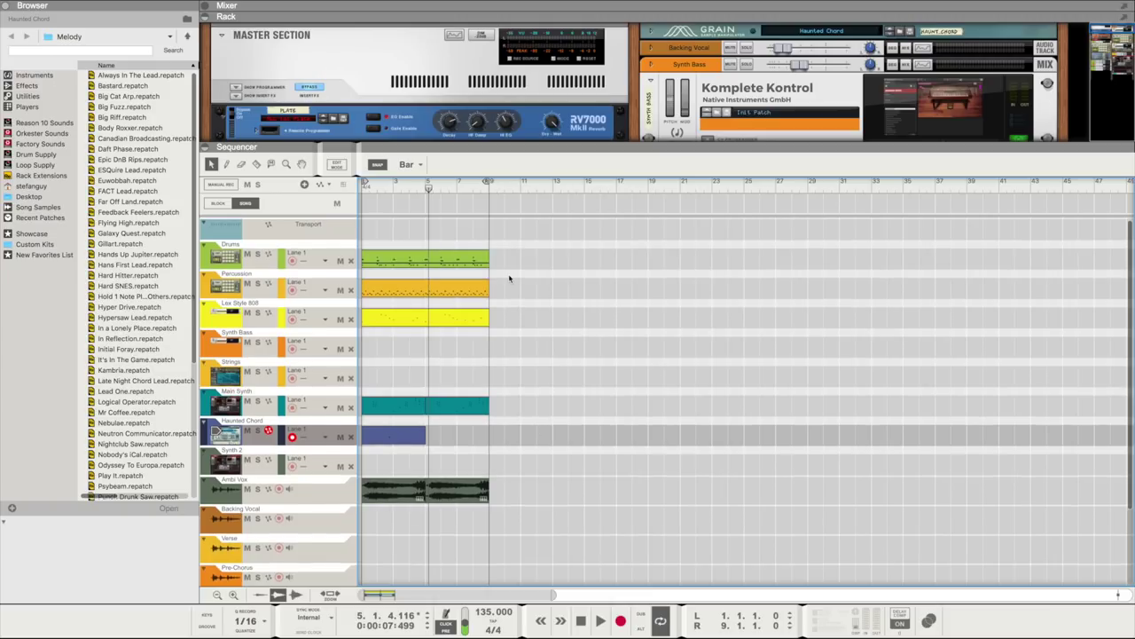
left_click(407, 255)
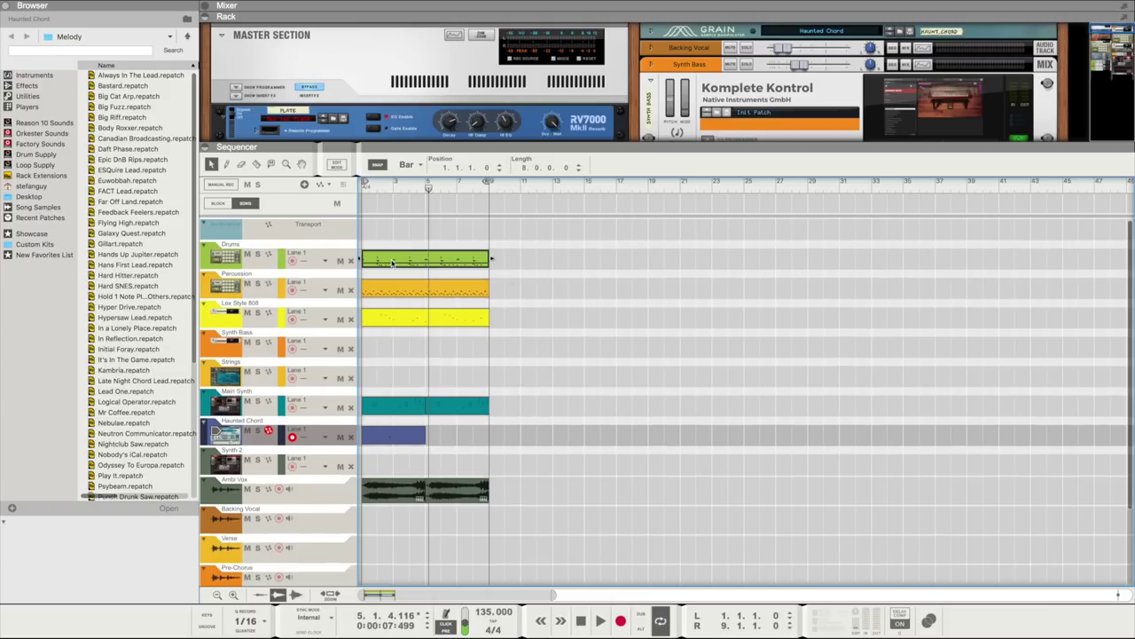
left_click_drag(513, 533, 519, 265)
left_click(647, 373)
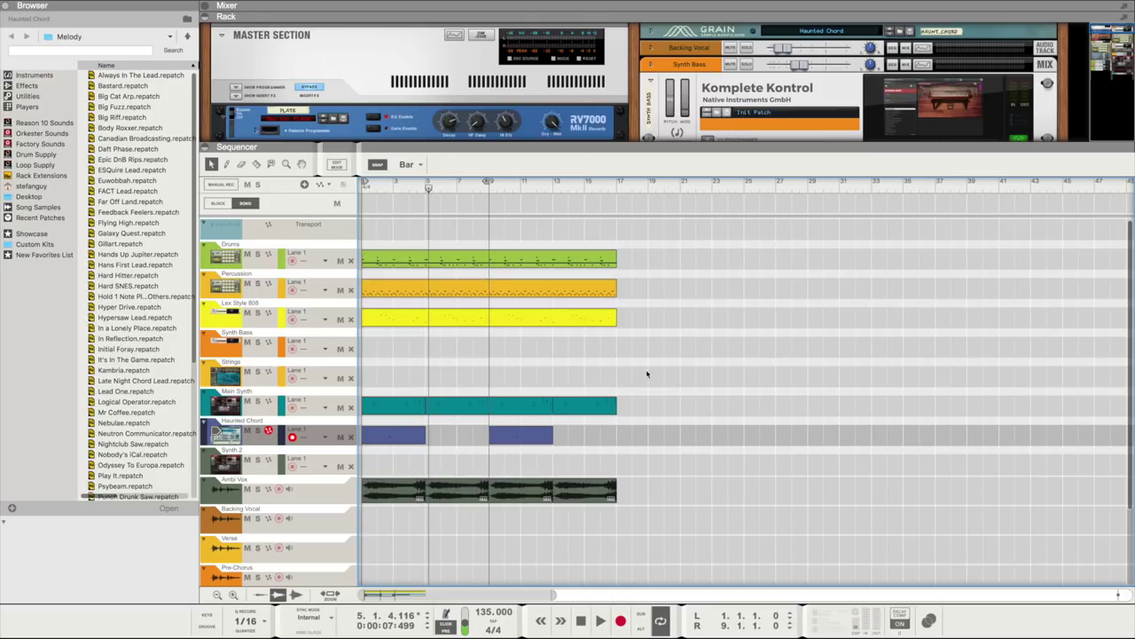
Edit notes at the end of the repeated drum clip, then delete the 808 clip in bars 9–17.
double_click(536, 315)
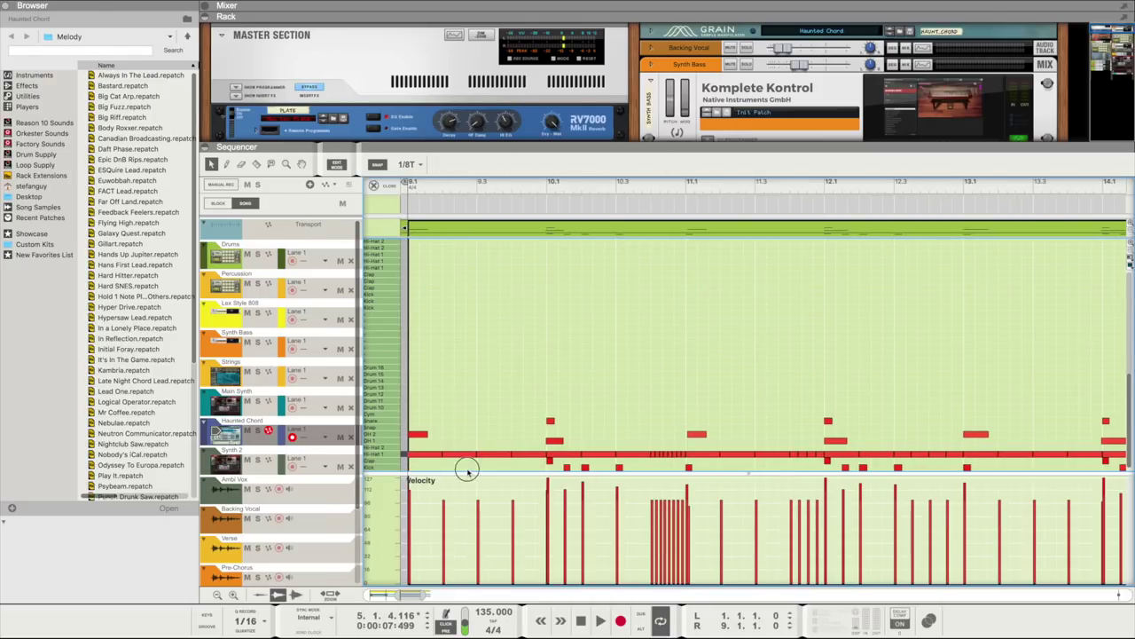
scroll(932, 458, "right", 5)
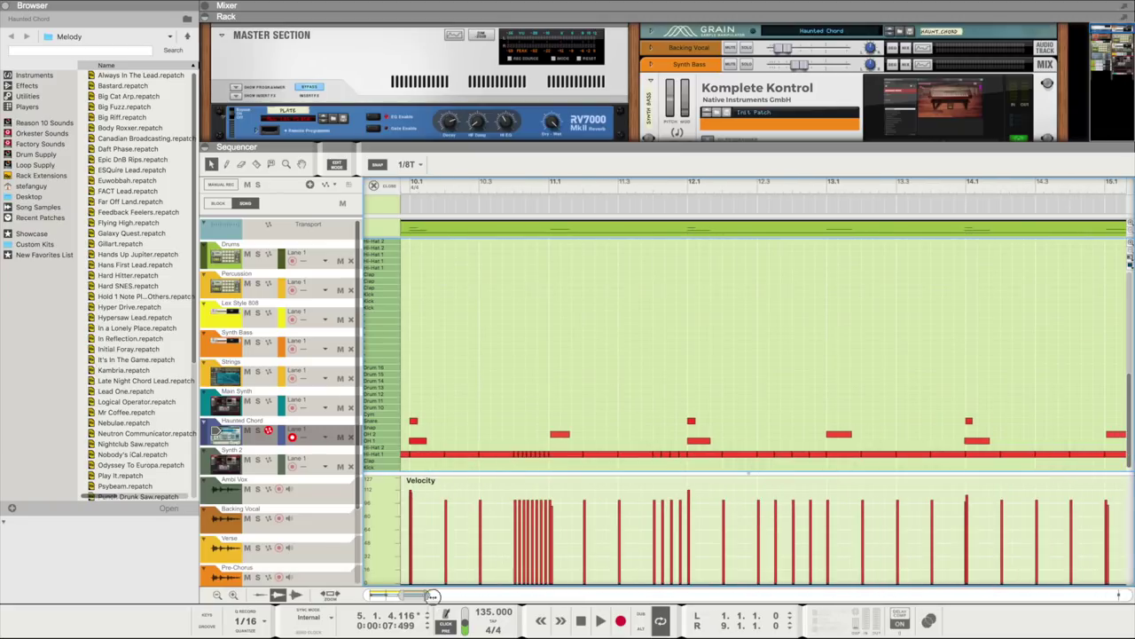
left_click_drag(432, 595, 409, 595)
left_click_drag(891, 433, 315, 357)
double_click(535, 315)
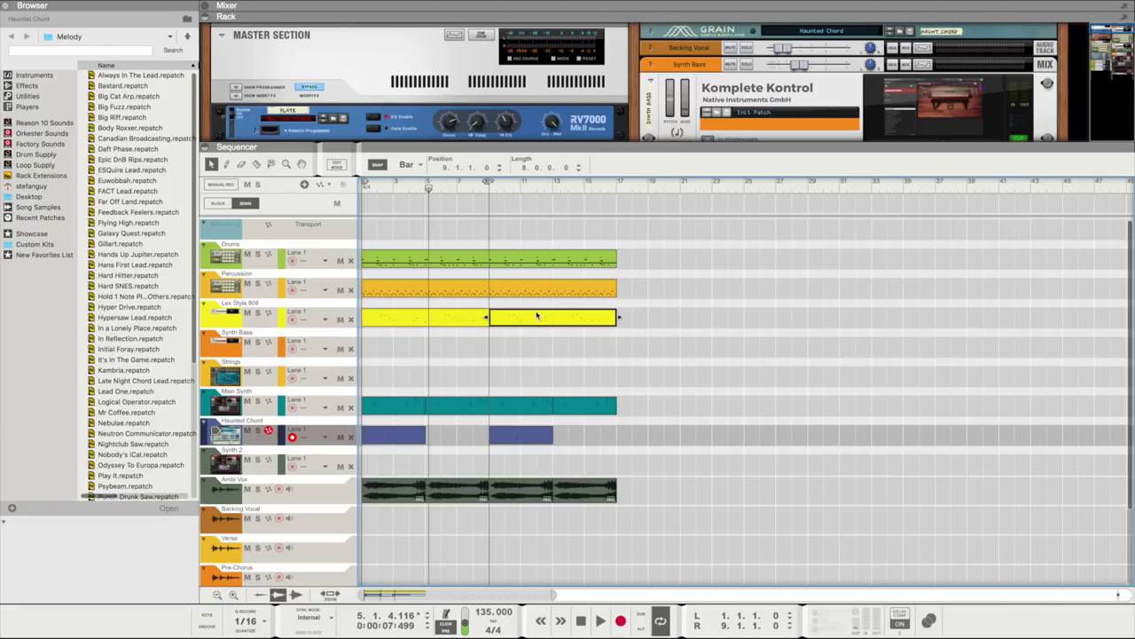
key("Delete")
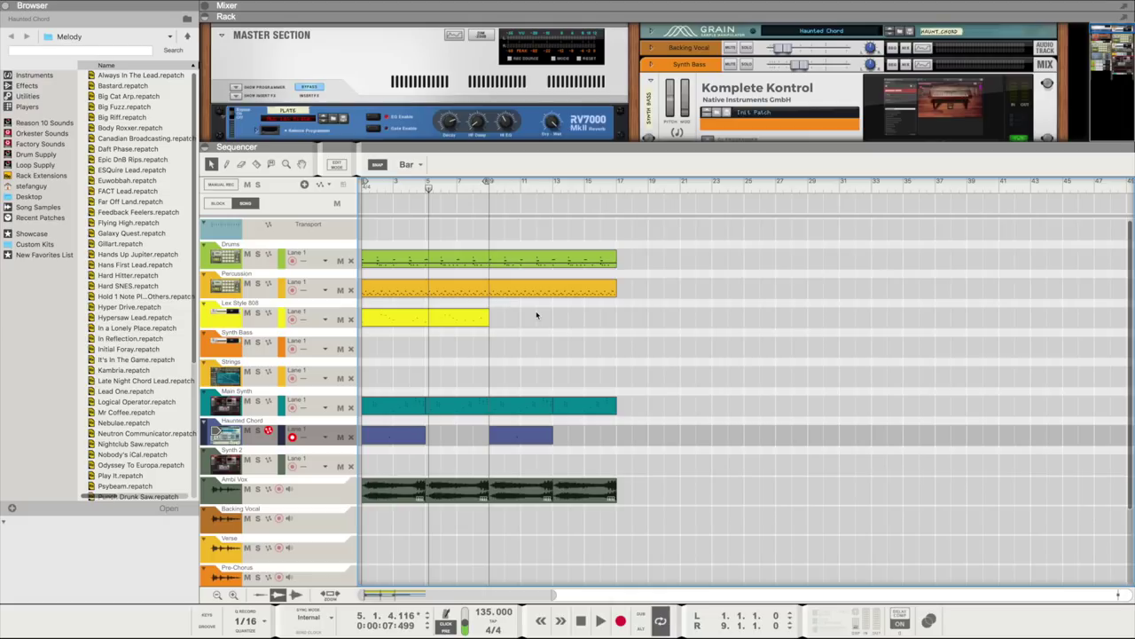
Select and adjust the low notes at bar 9 and near the section end in the repeated Main Synth clip.
double_click(519, 410)
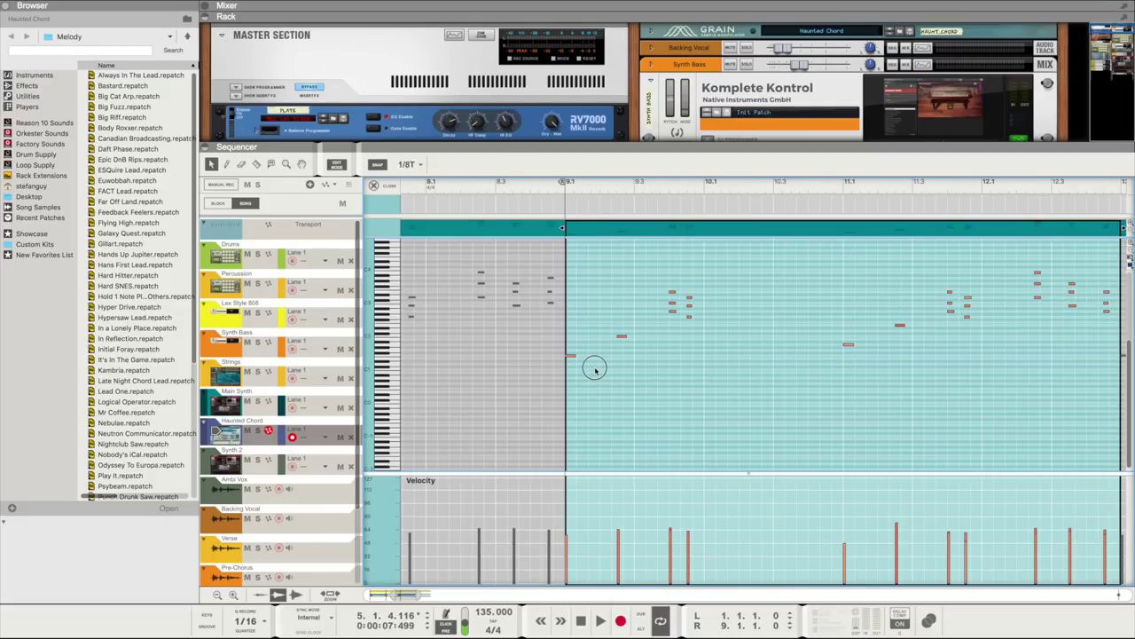
left_click_drag(924, 396, 564, 332)
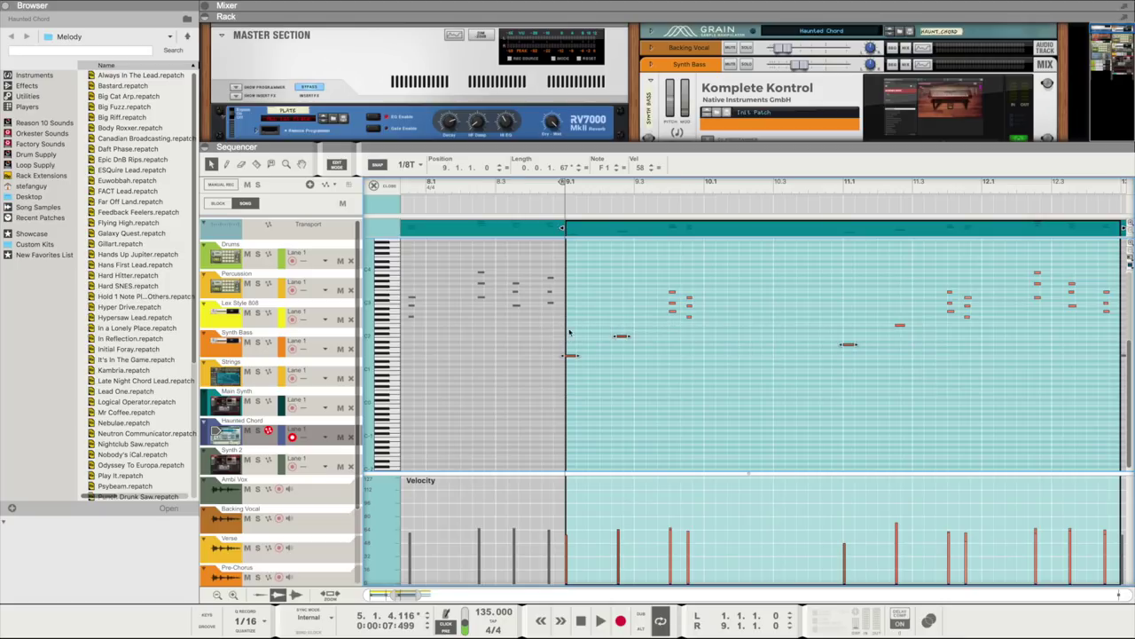
left_click_drag(843, 354, 903, 321)
key("ctrl+e")
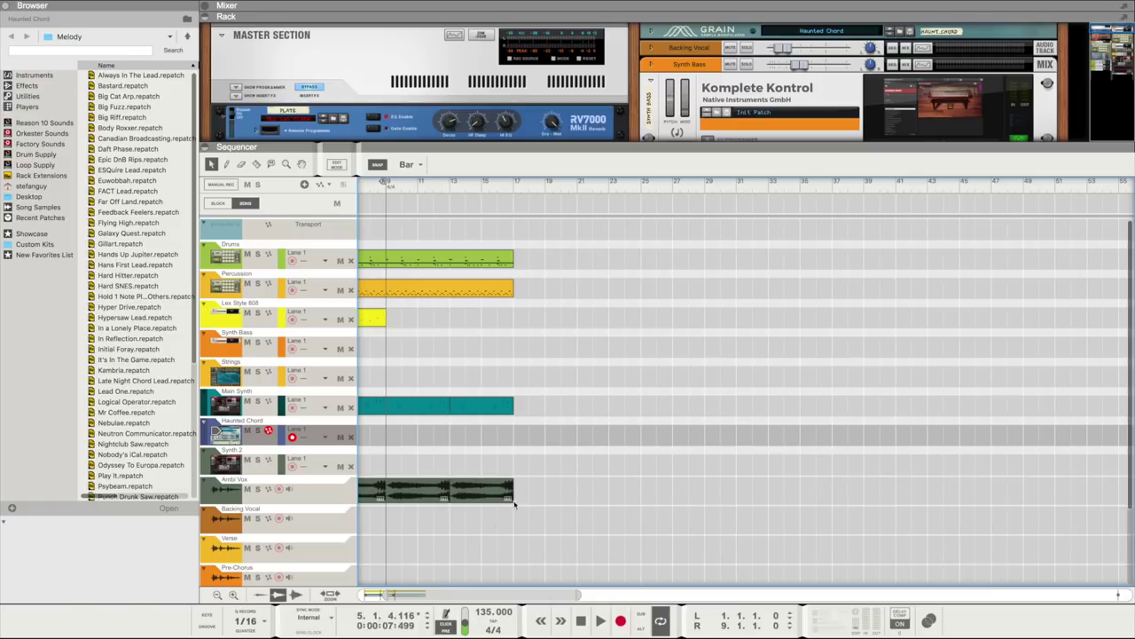
Lengthen and trim the second Ambi Vox clip, then record a Synth Bass line across bars 9–16.
left_click_drag(510, 497, 561, 493)
left_click_drag(449, 489, 400, 495)
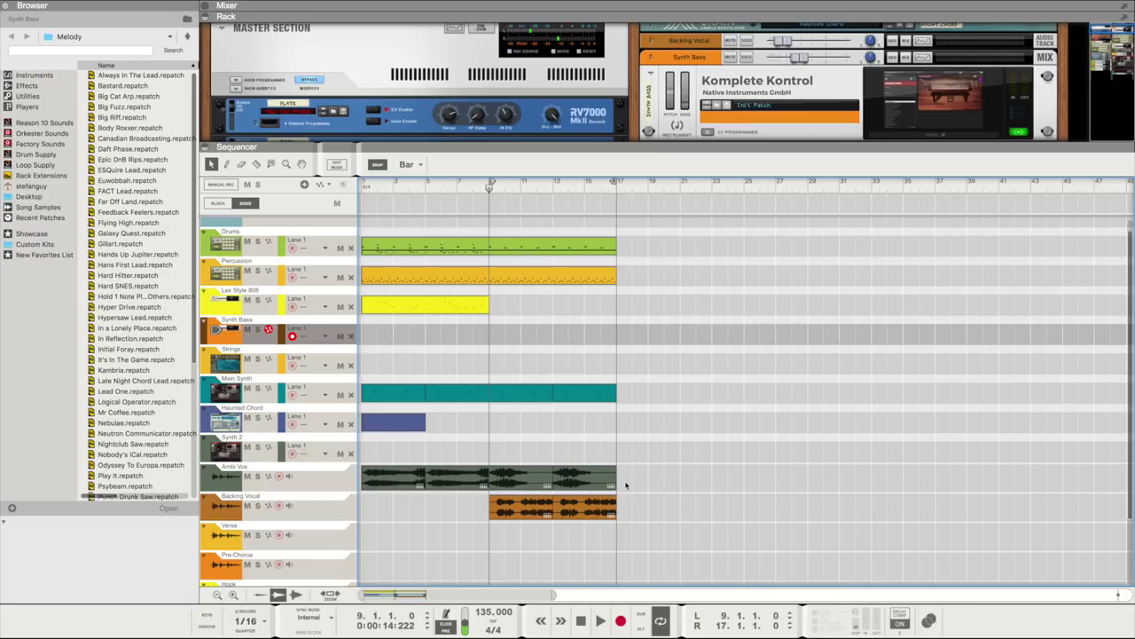
left_click(619, 620)
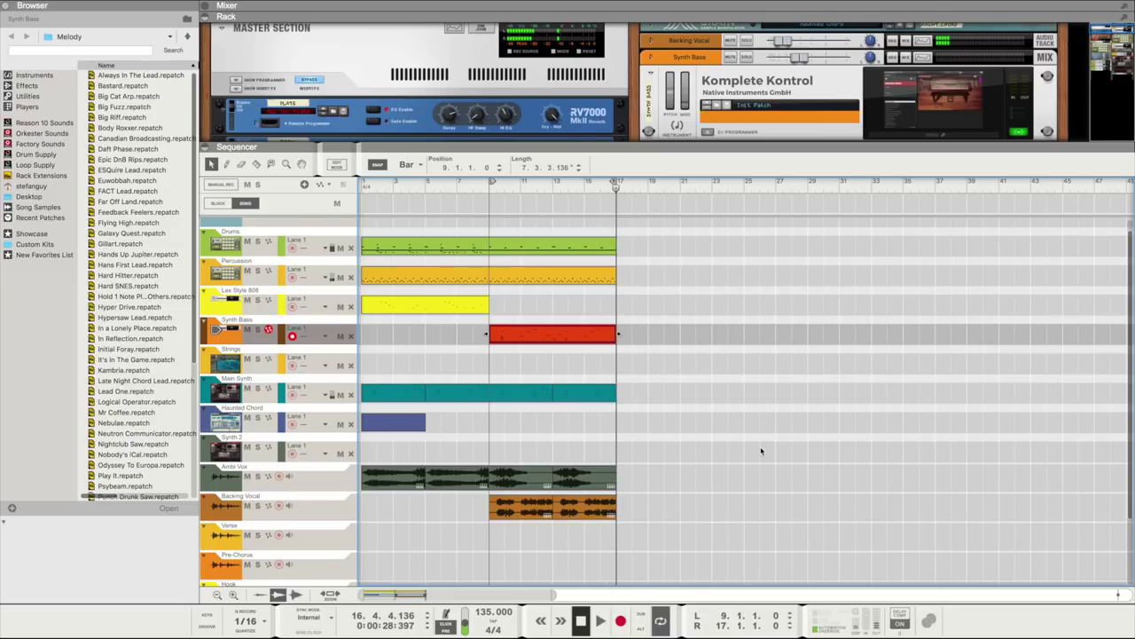
Quantize the Synth Bass clip and copy the 808 clip into chorus bars 17–25.
right_click(582, 338)
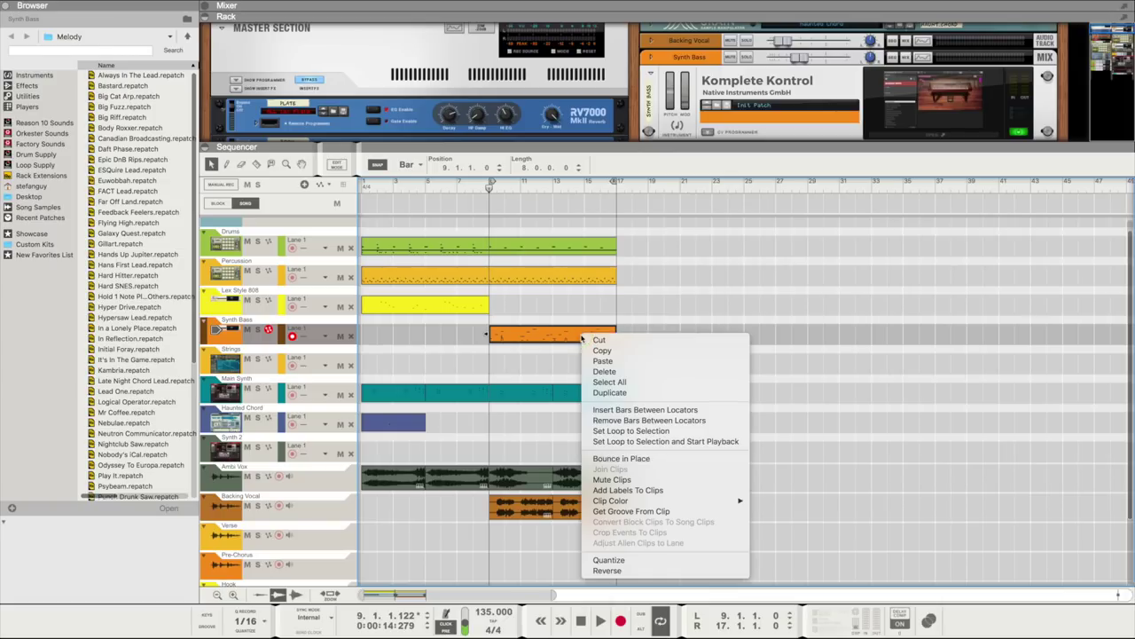
left_click(608, 559)
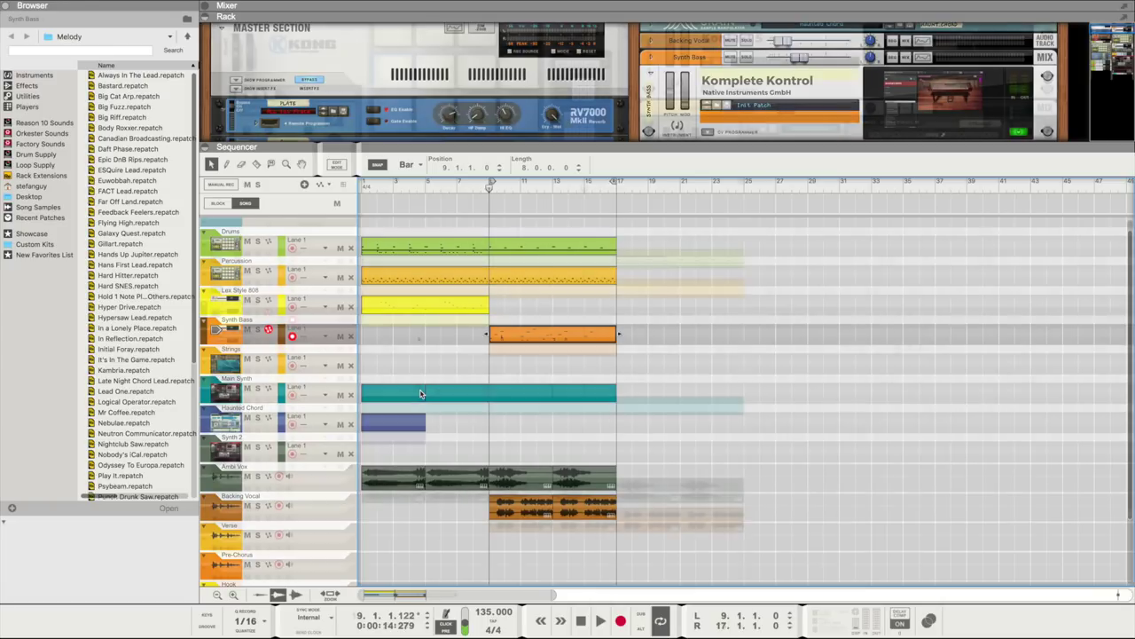
left_click_drag(405, 316, 674, 320)
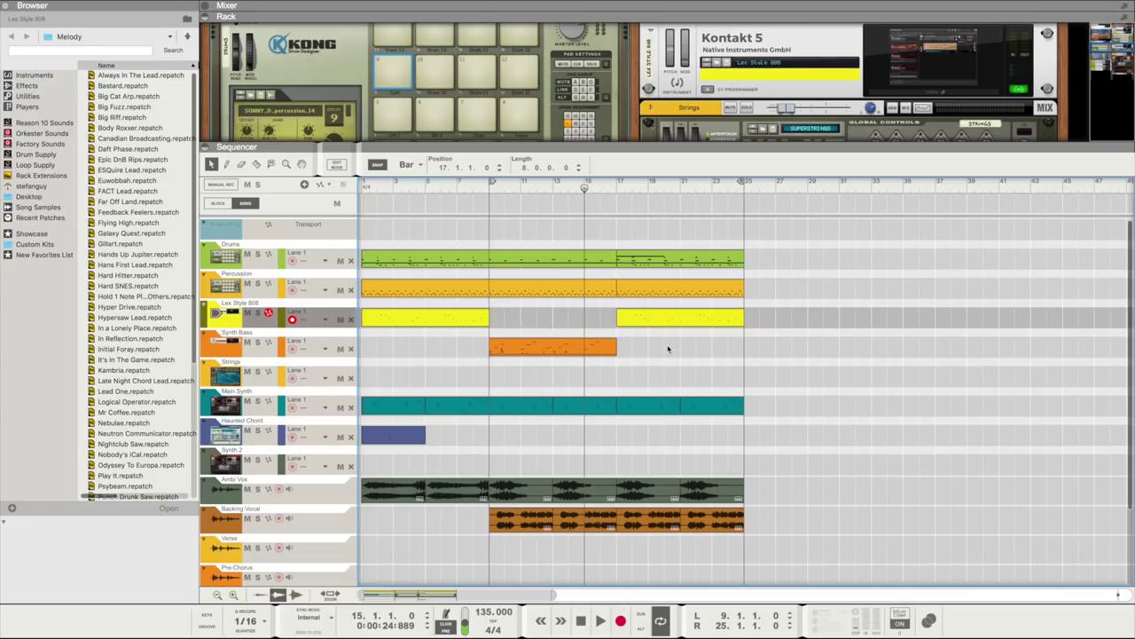
Record an 808 lead-in starting at bar 15.
left_click(667, 348)
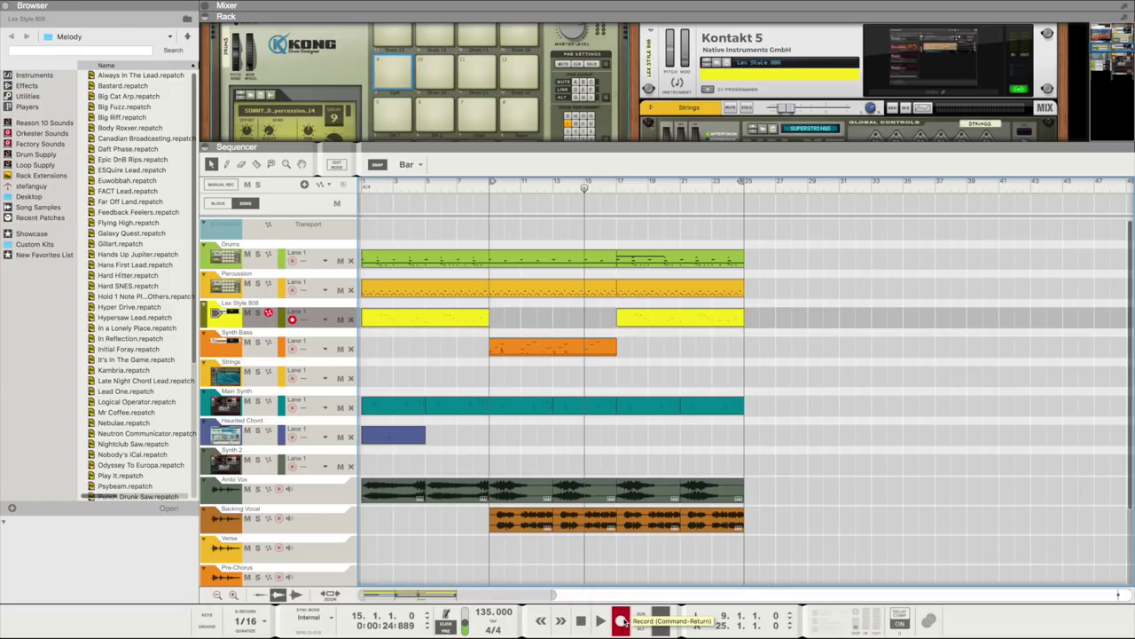
left_click(623, 620)
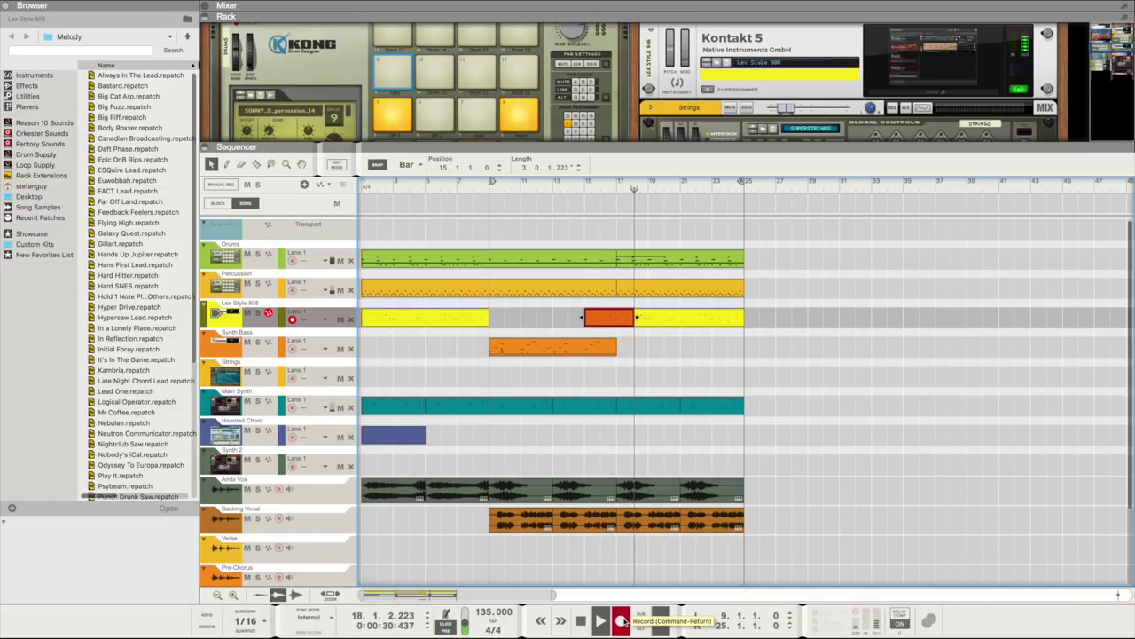
key("space")
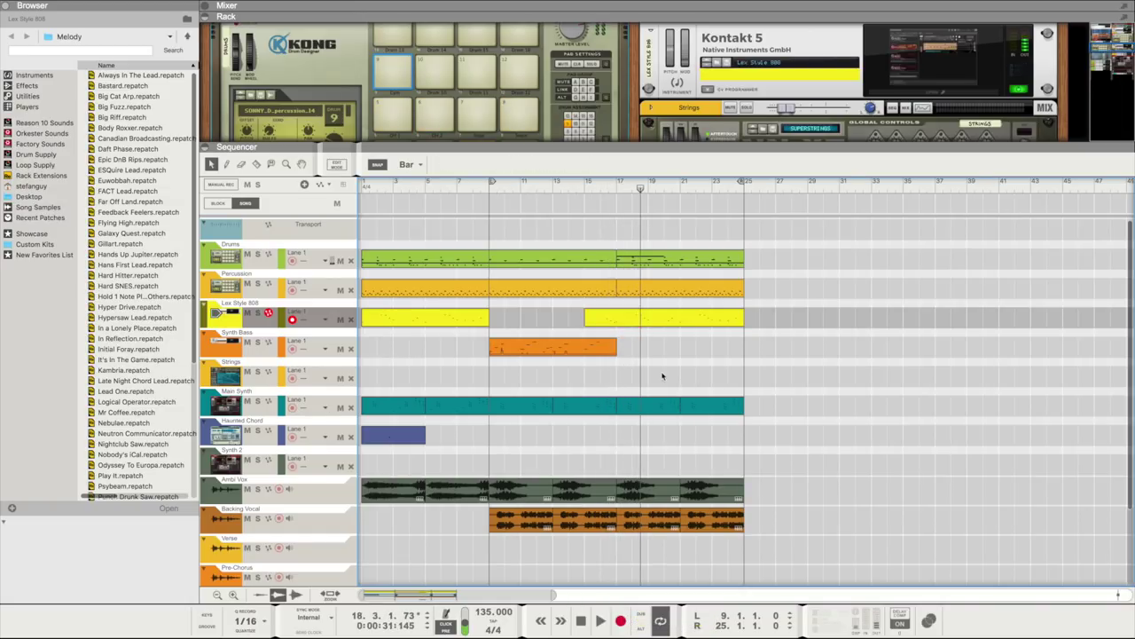
Join the lead-in and chorus 808 clips into one clip spanning bars 15–25.
left_click(614, 319)
right_click(624, 324)
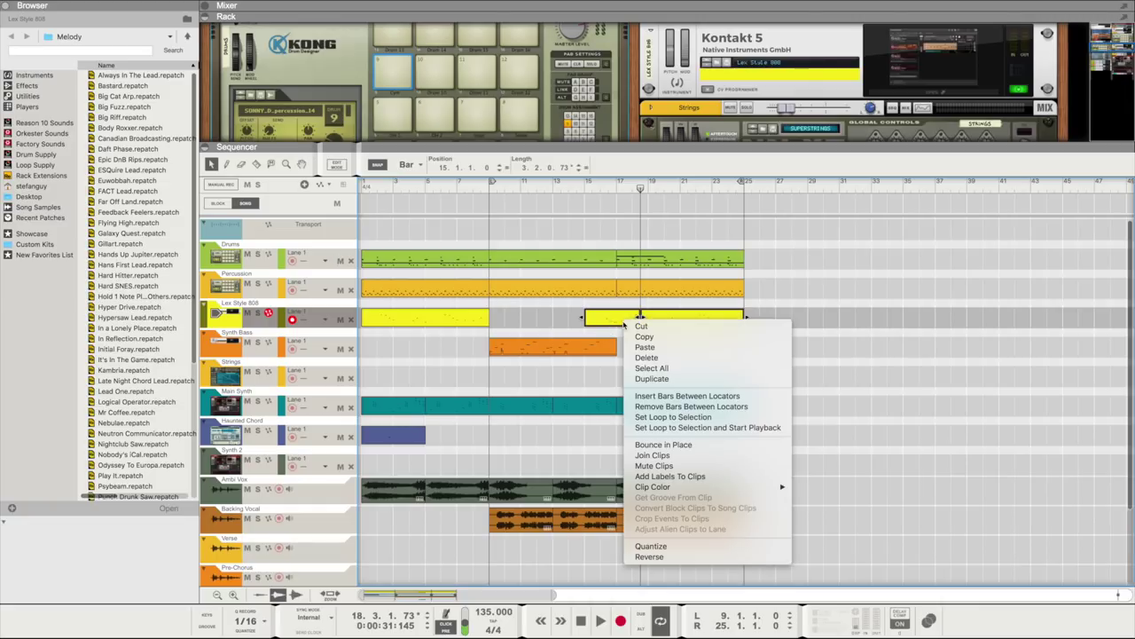
left_click(661, 461)
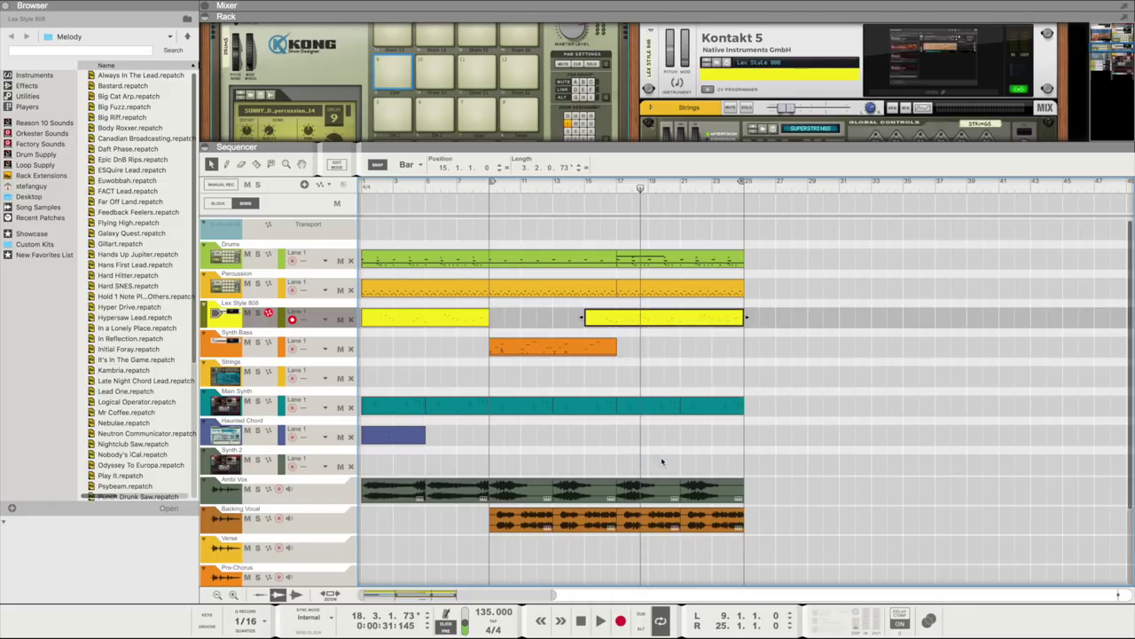
left_click(588, 186)
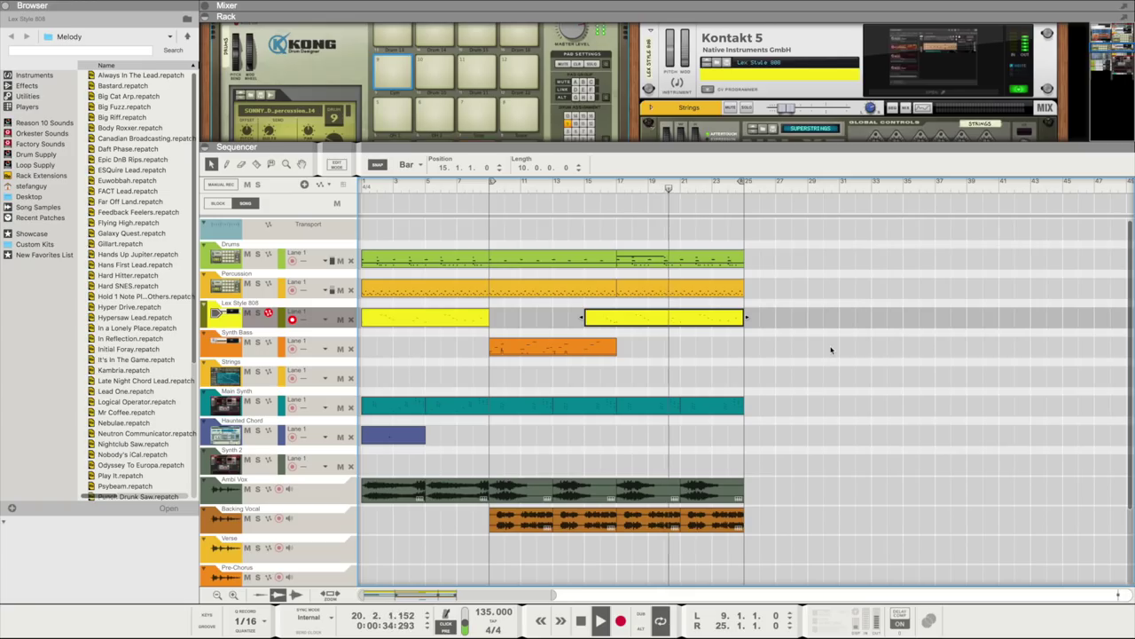
key("space")
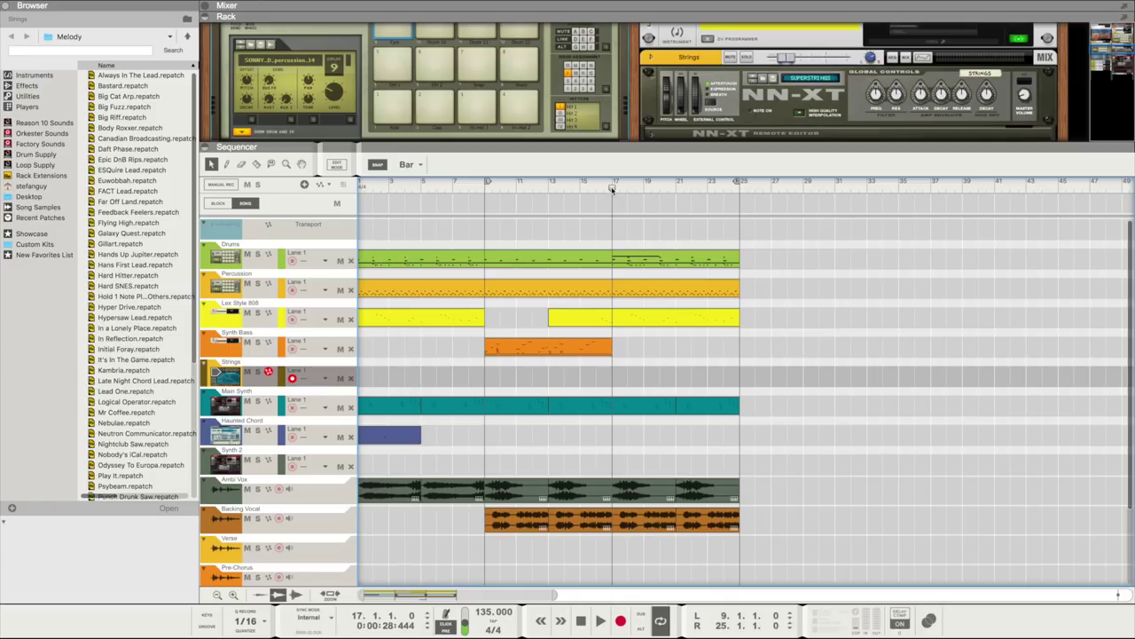
Record the strings line over bars 17–25, then select Synth 2 with playback at bar 17.
left_click(620, 620)
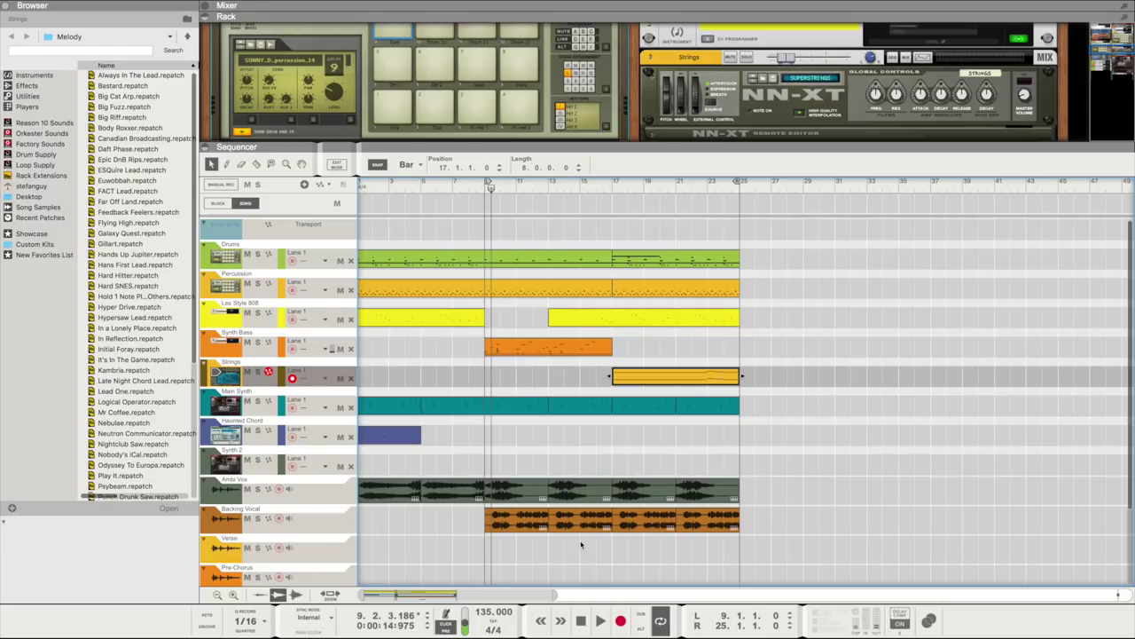
left_click(727, 354)
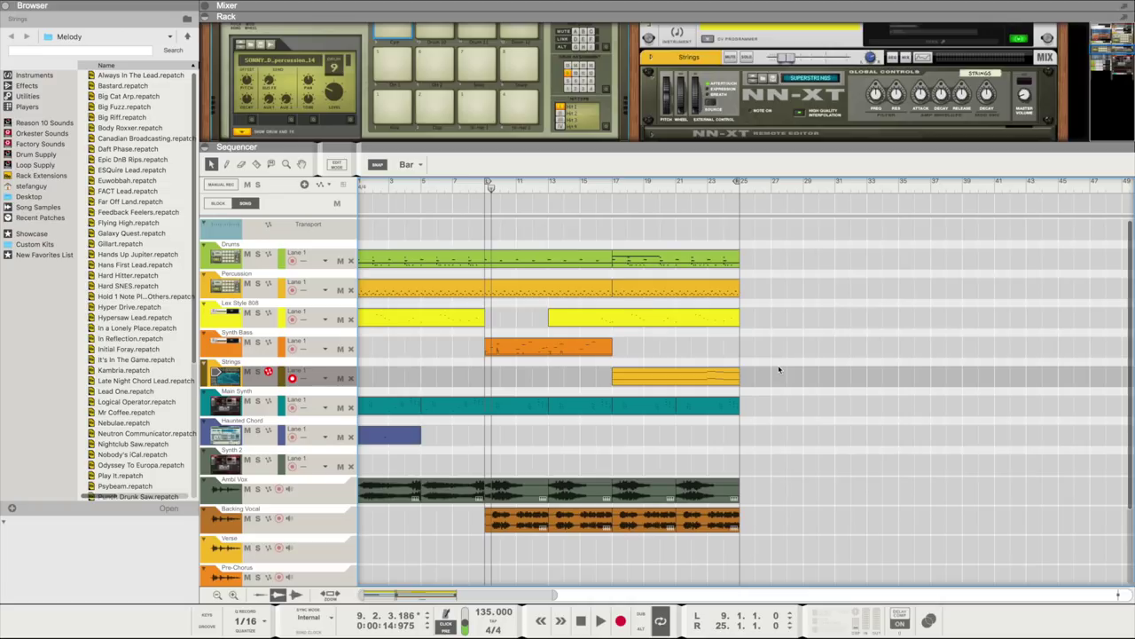
left_click(700, 381)
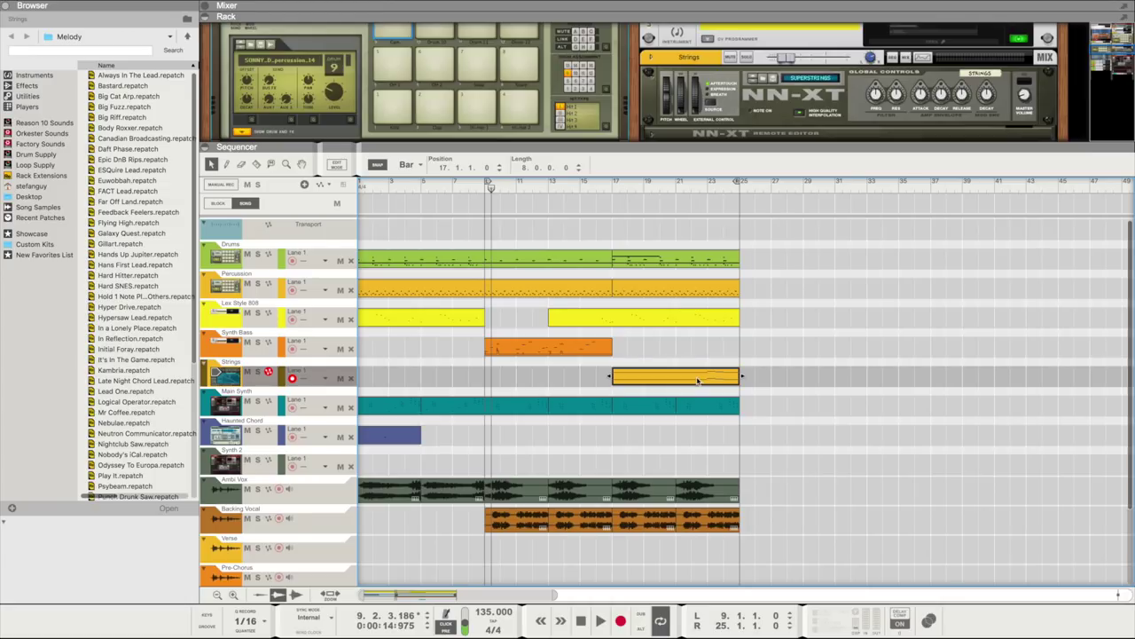
left_click(218, 463)
left_click(612, 187)
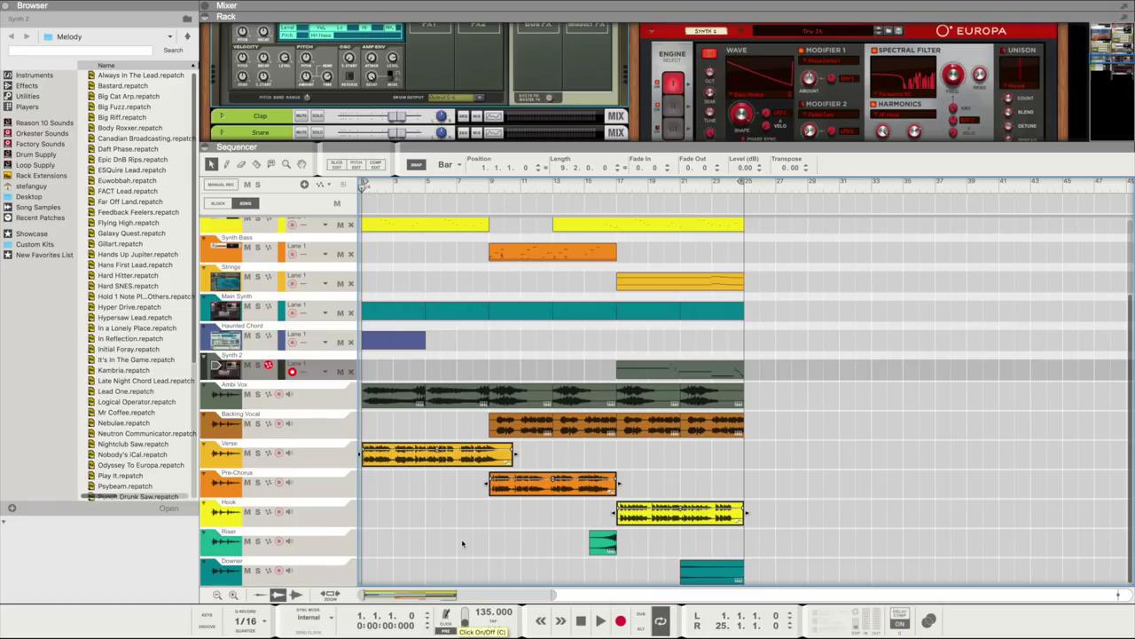
key("space")
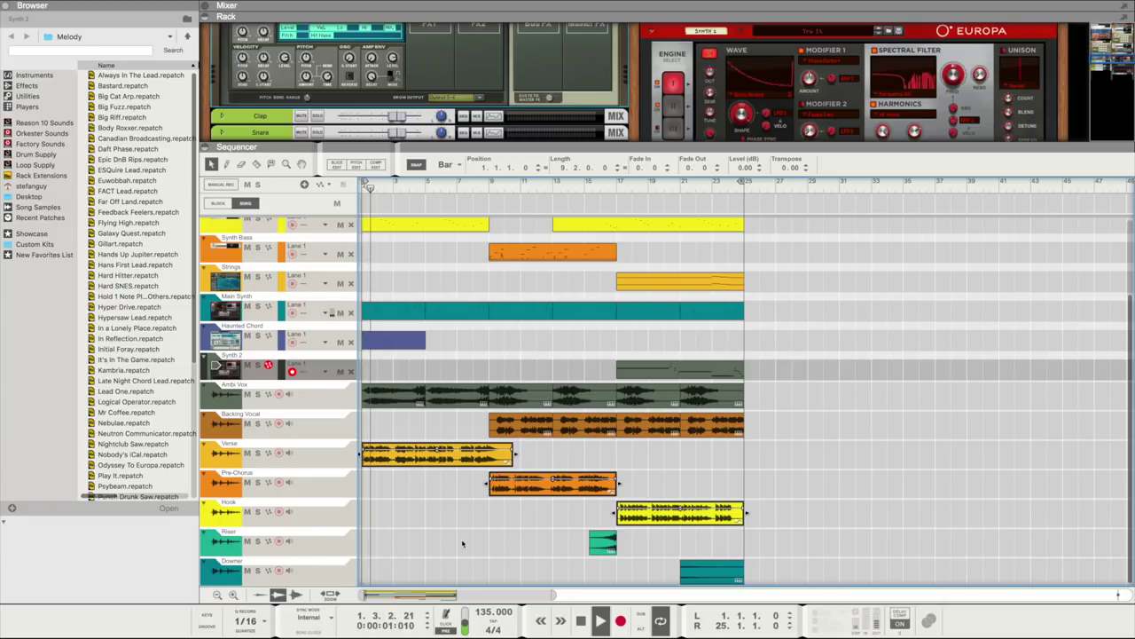